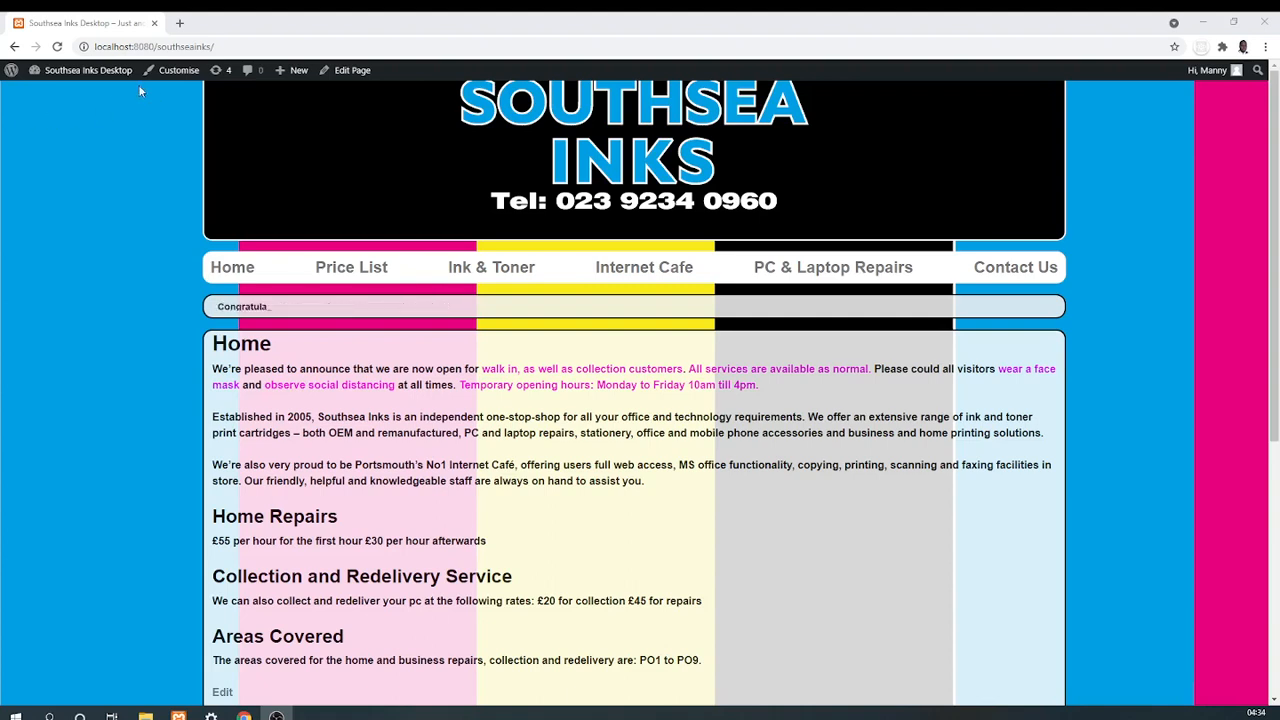
Open the site's widget management screen from the dashboard and look over its sidebar areas
click(105, 84)
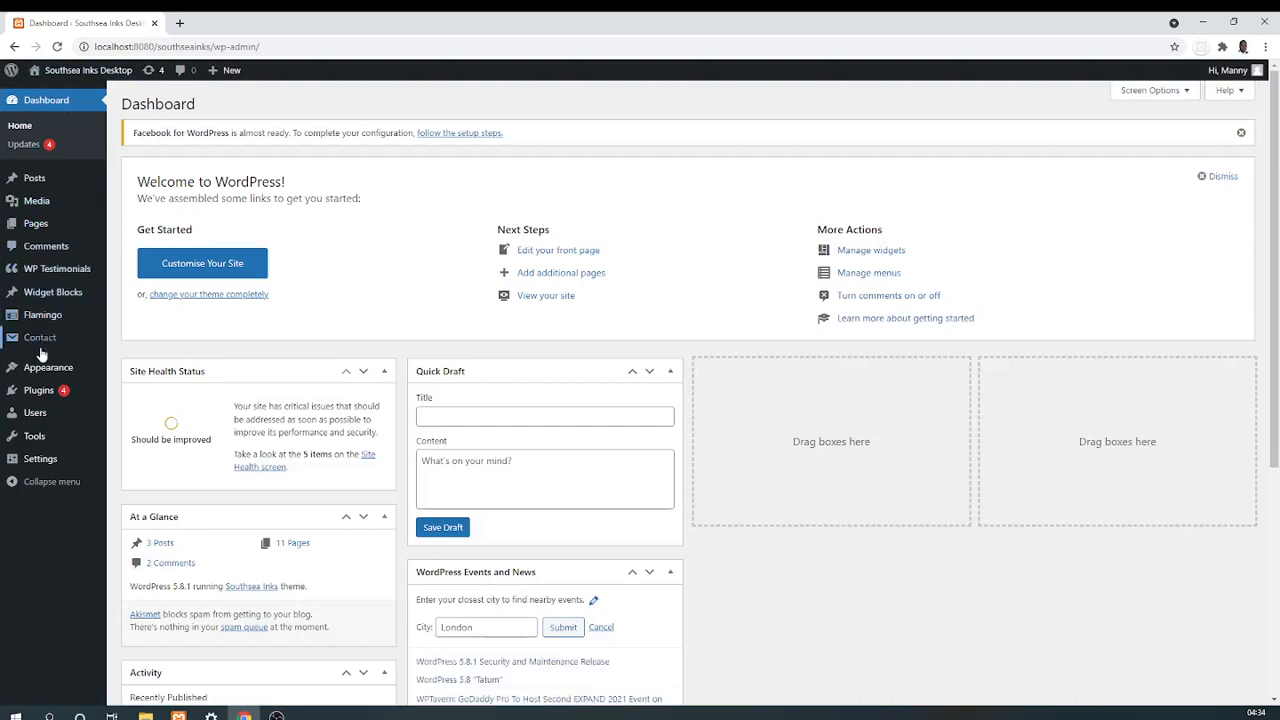
mouse_move(36, 366)
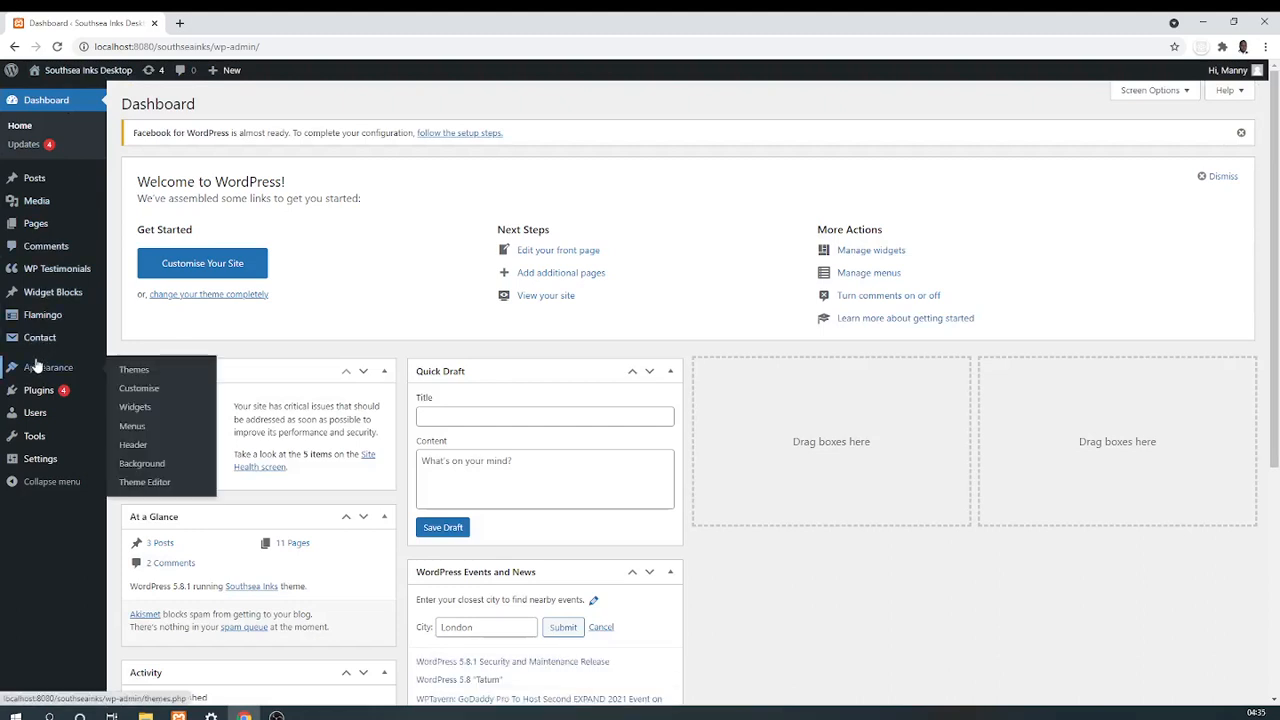
click(135, 407)
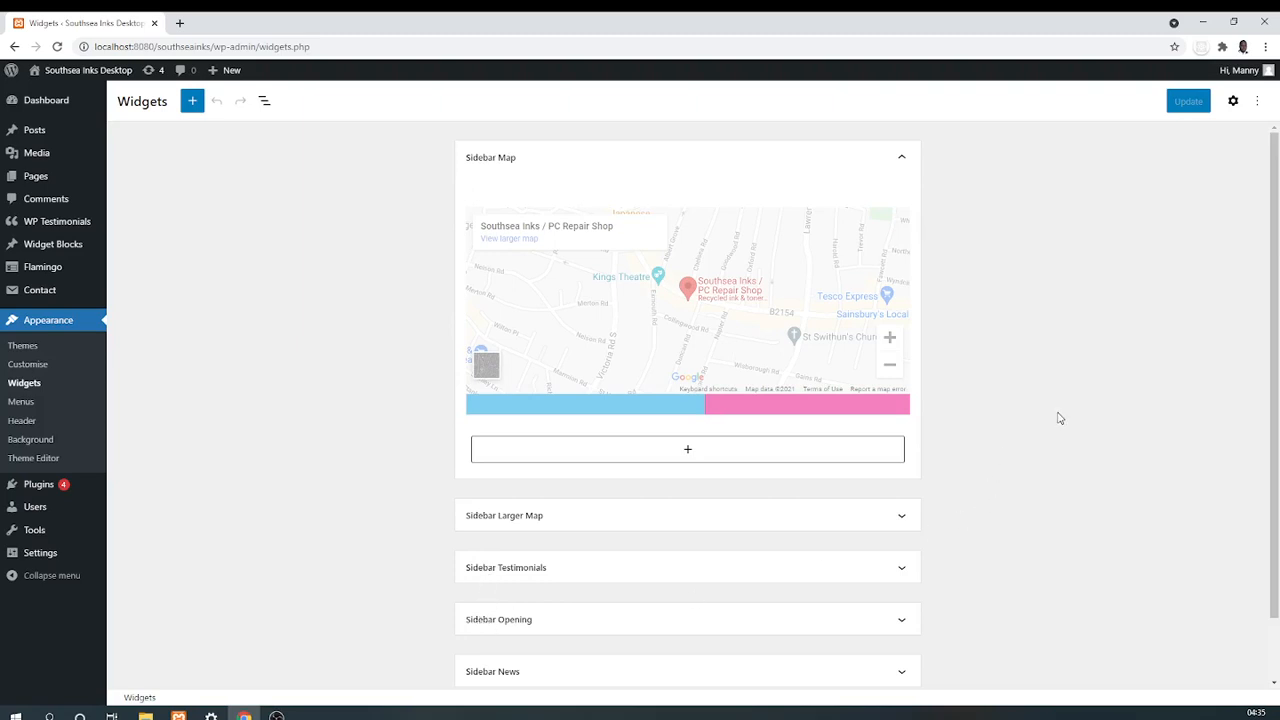
drag(1270, 318, 1276, 400)
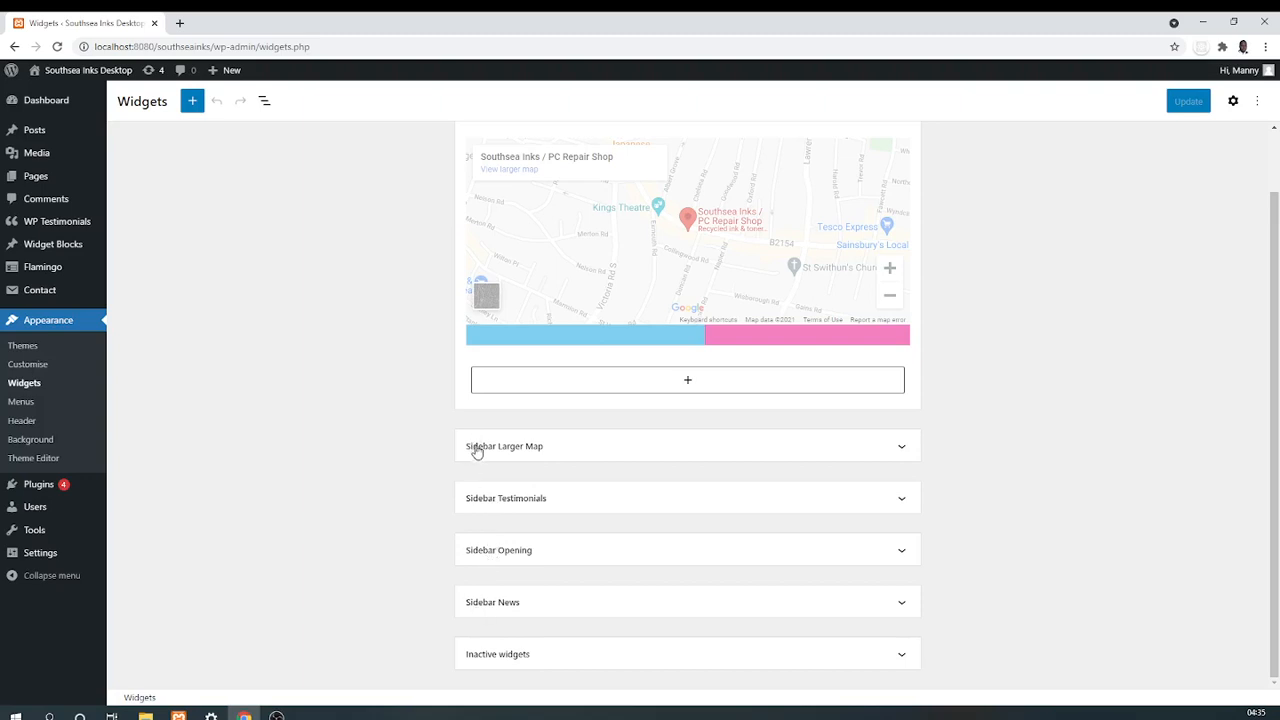
scroll(1270, 330, up, 1)
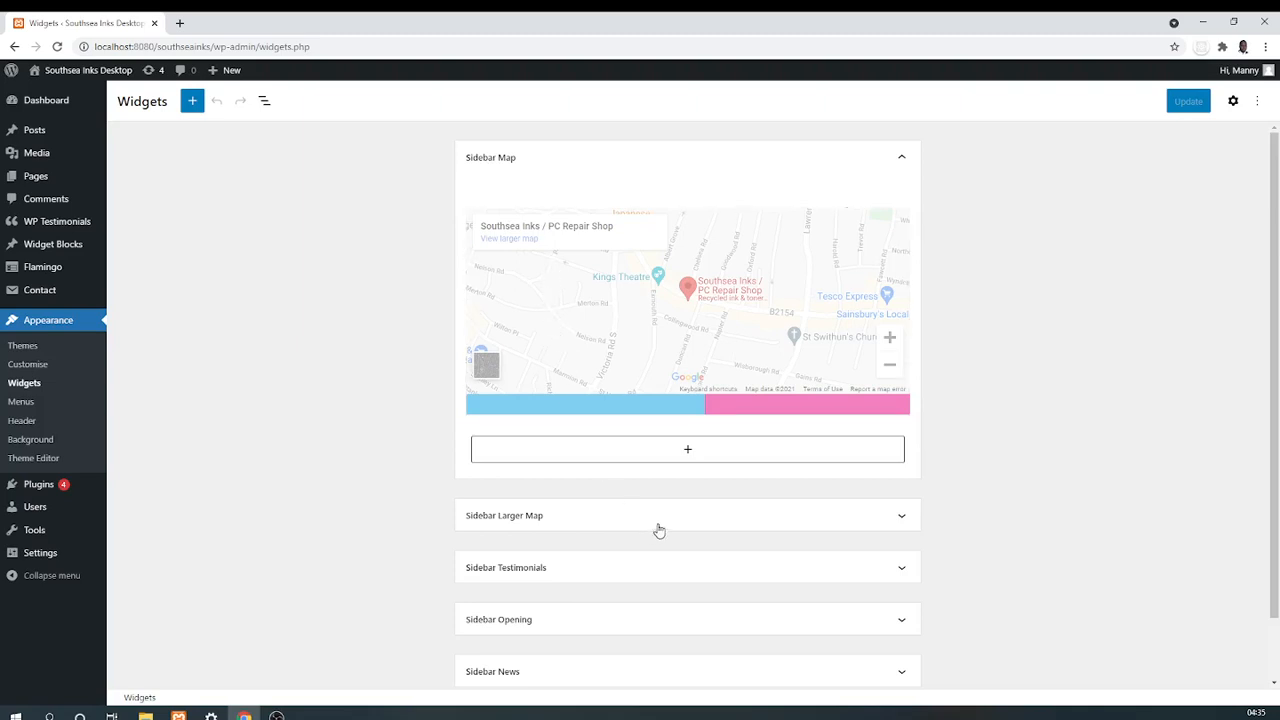
Expand the Sidebar Testimonials and Sidebar Opening areas and show the settings of the Opening Times widget
click(901, 567)
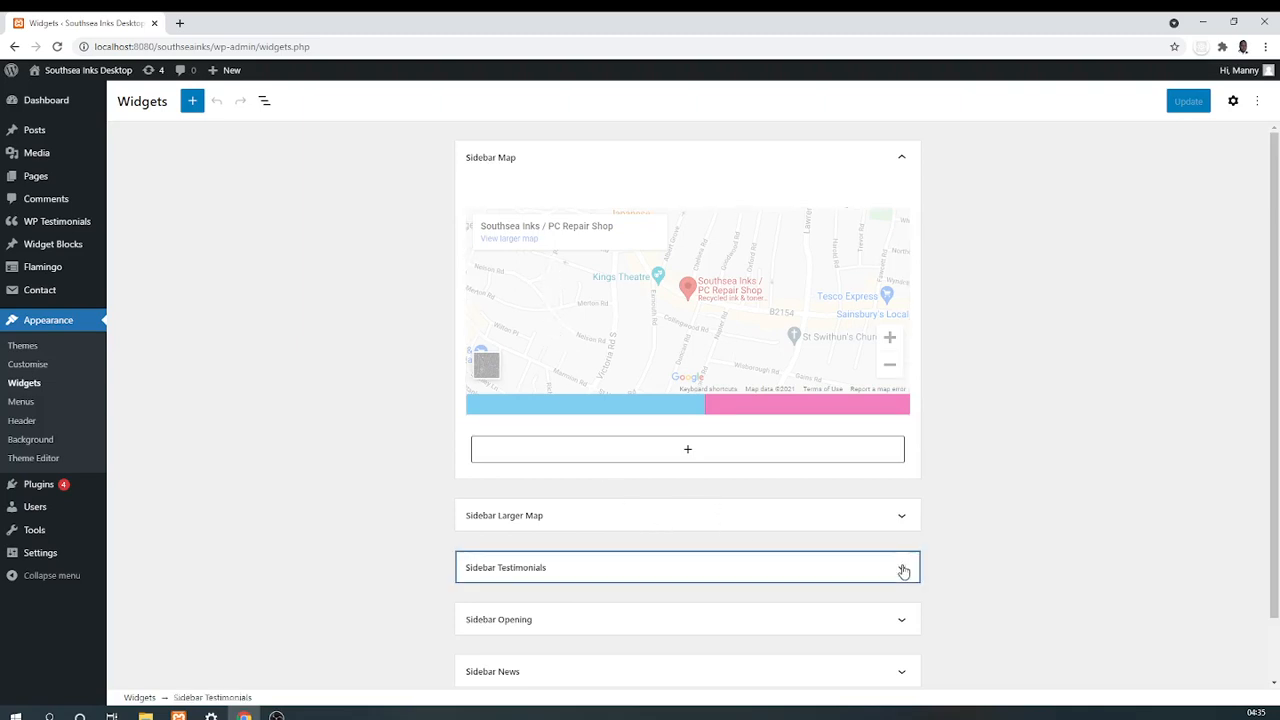
drag(1276, 201, 1276, 208)
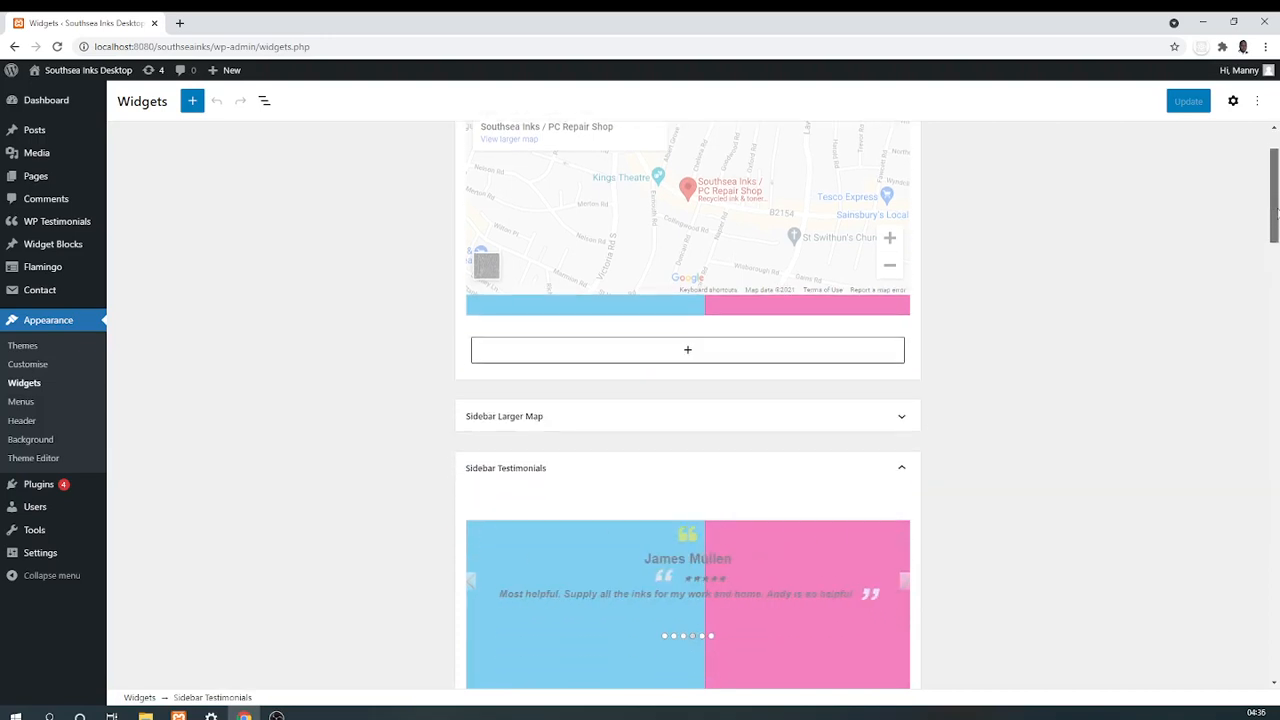
mouse_move(1275, 167)
mouse_down()
mouse_move(1194, 157)
mouse_move(1276, 255)
mouse_move(1277, 652)
mouse_up()
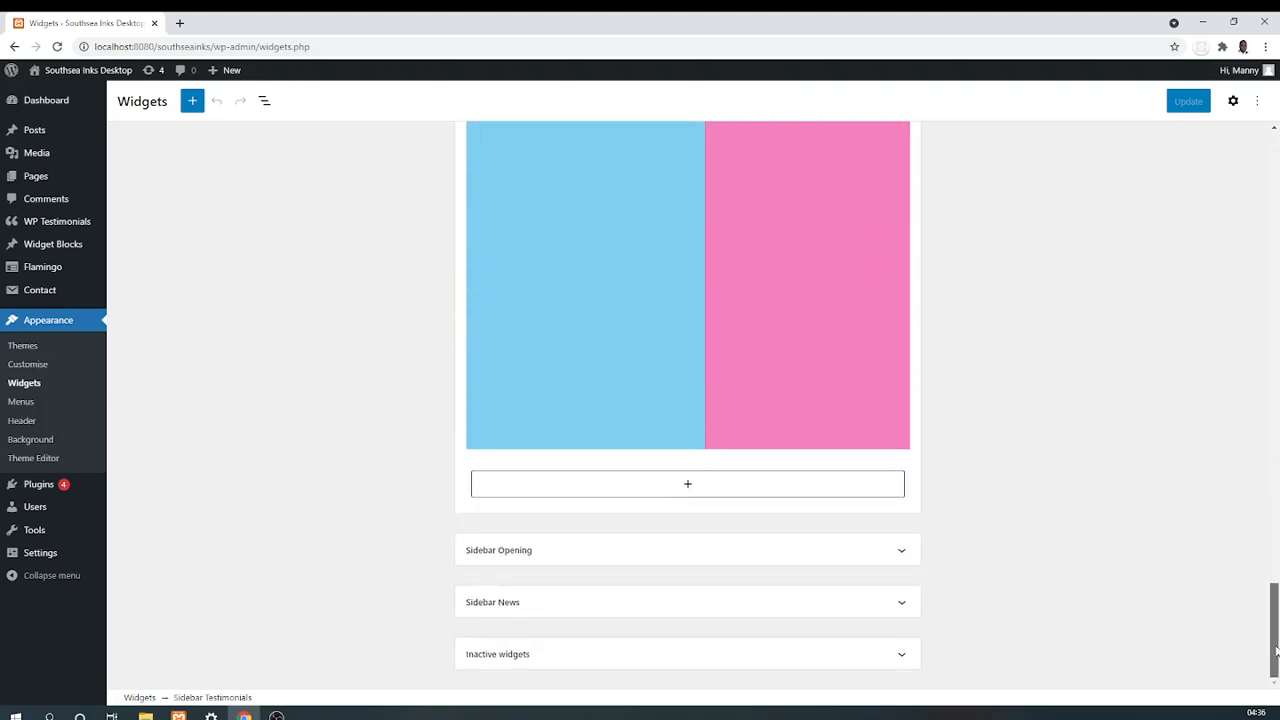
click(908, 558)
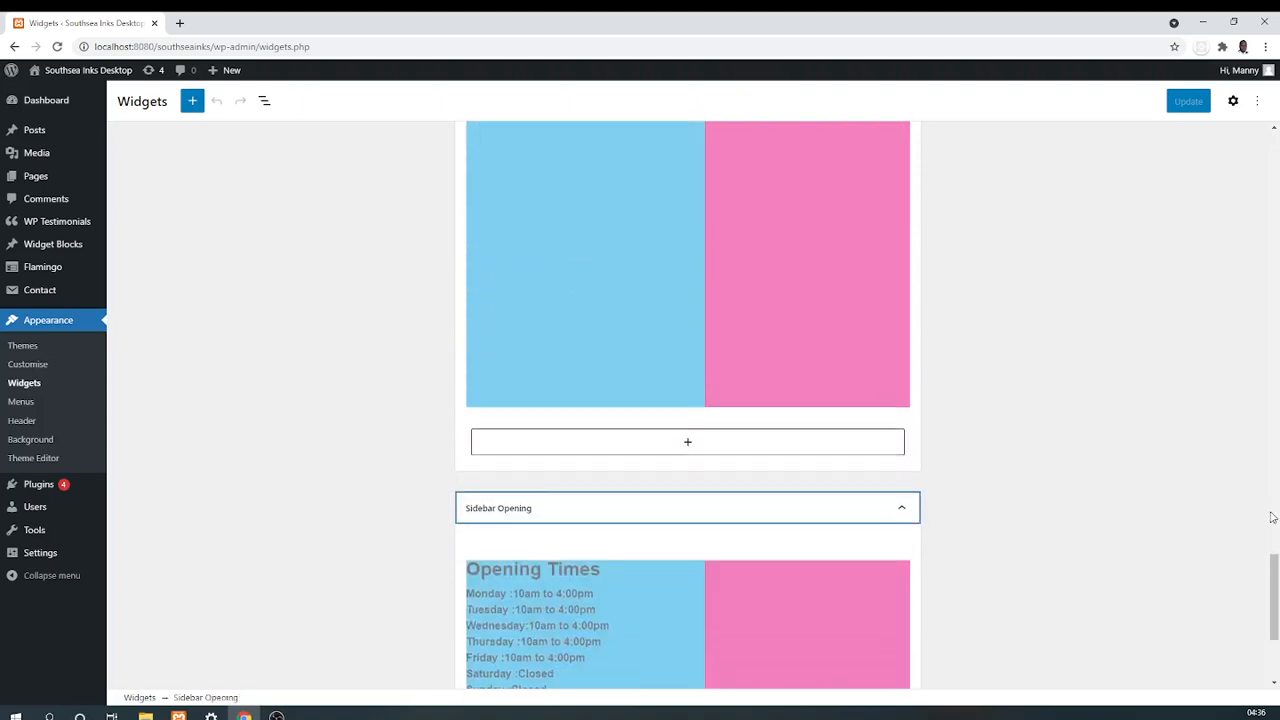
drag(1273, 577, 1274, 618)
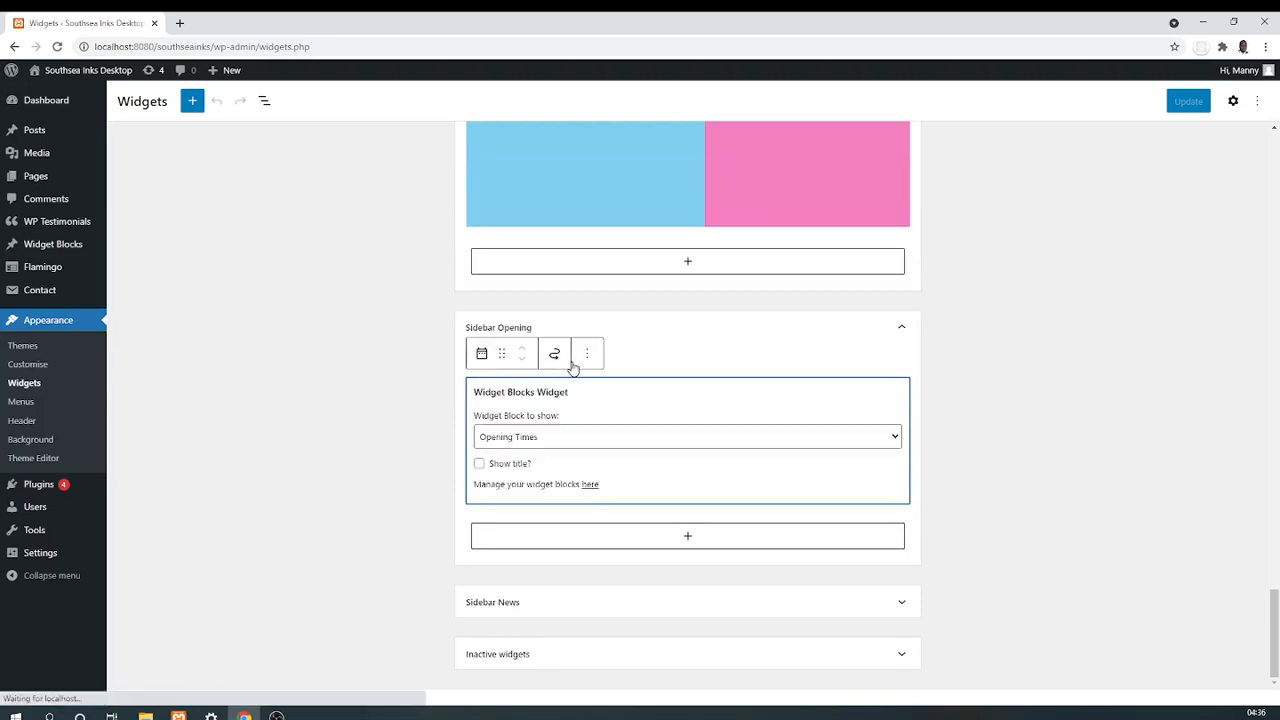
click(571, 367)
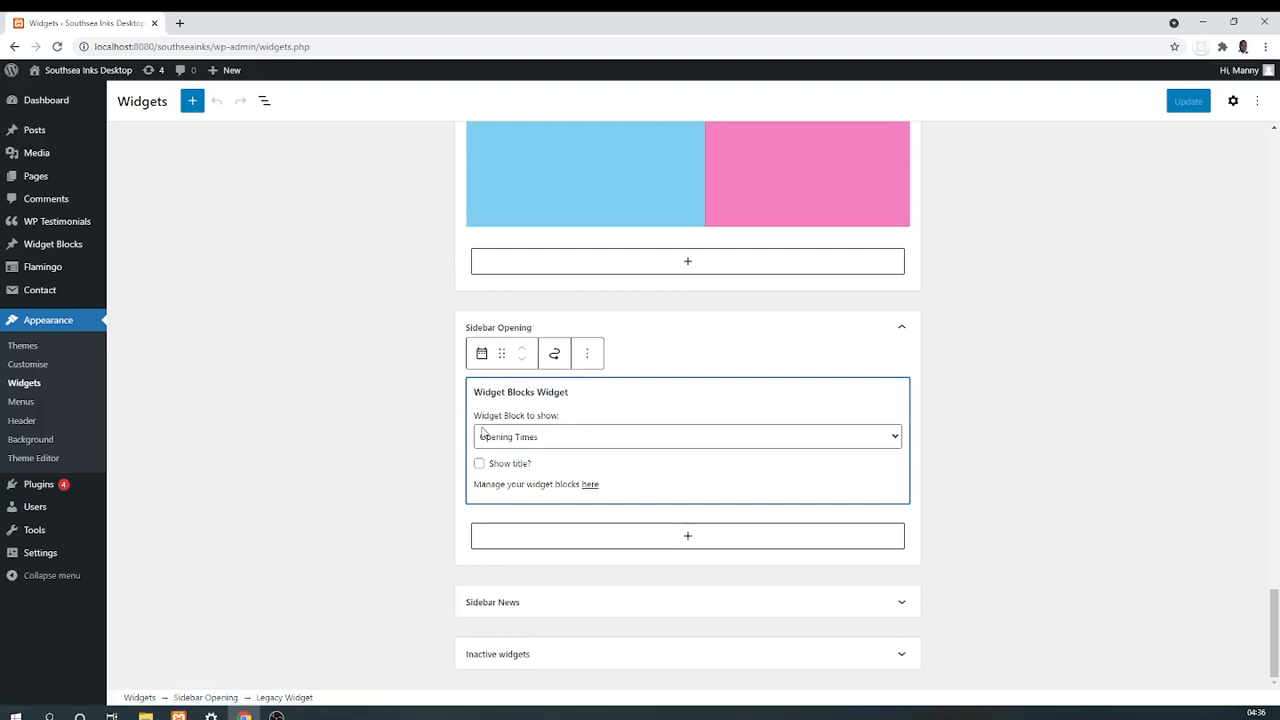
Review the list of all widget blocks and return to the widget management screen
mouse_move(90, 258)
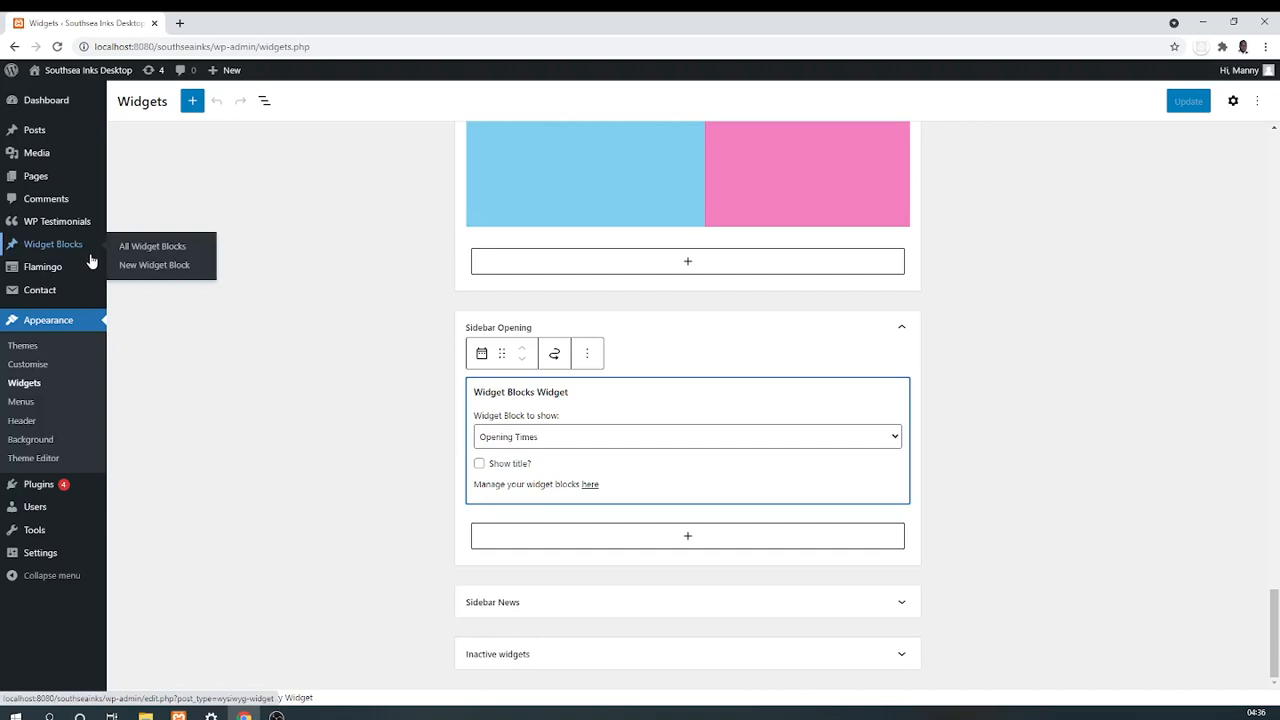
click(90, 260)
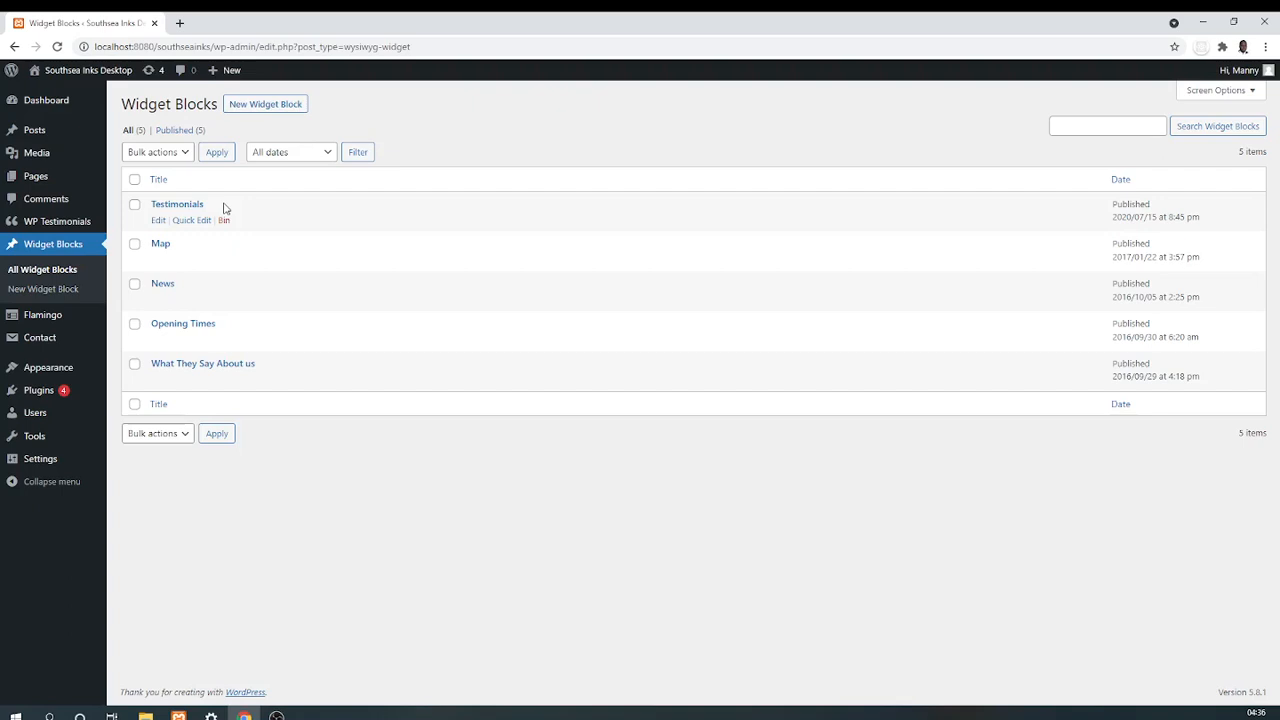
click(46, 370)
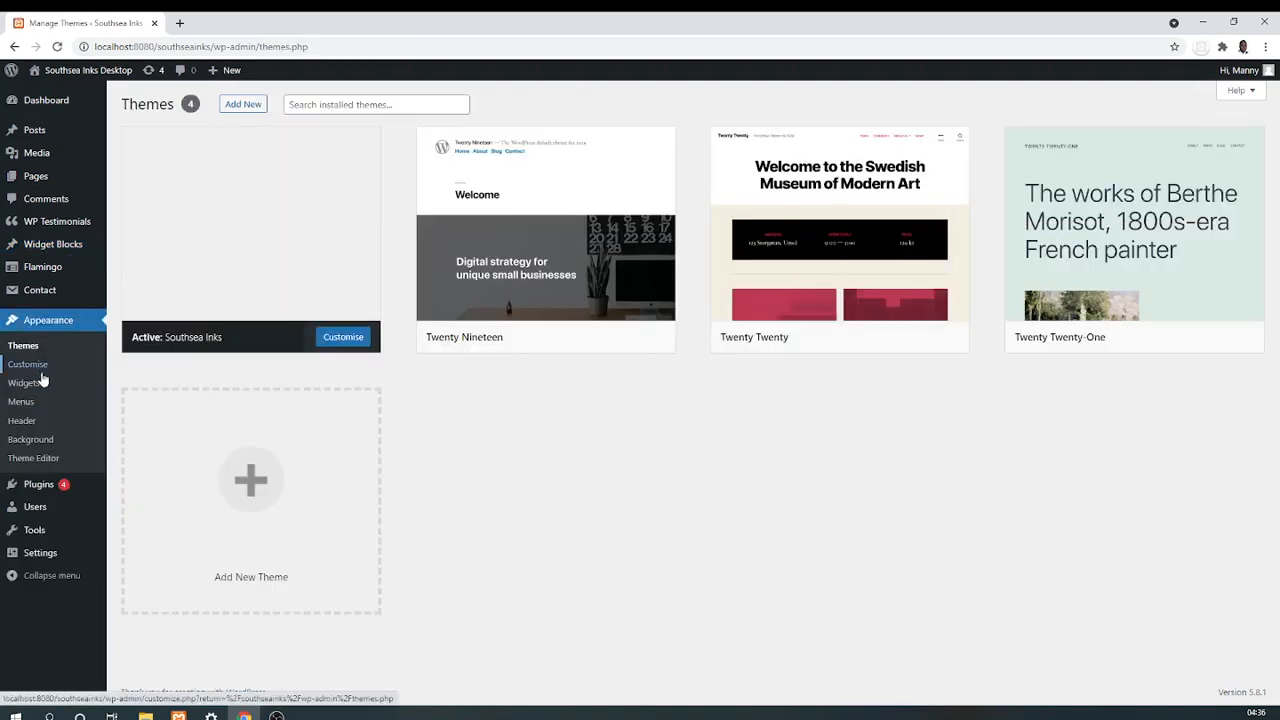
click(37, 384)
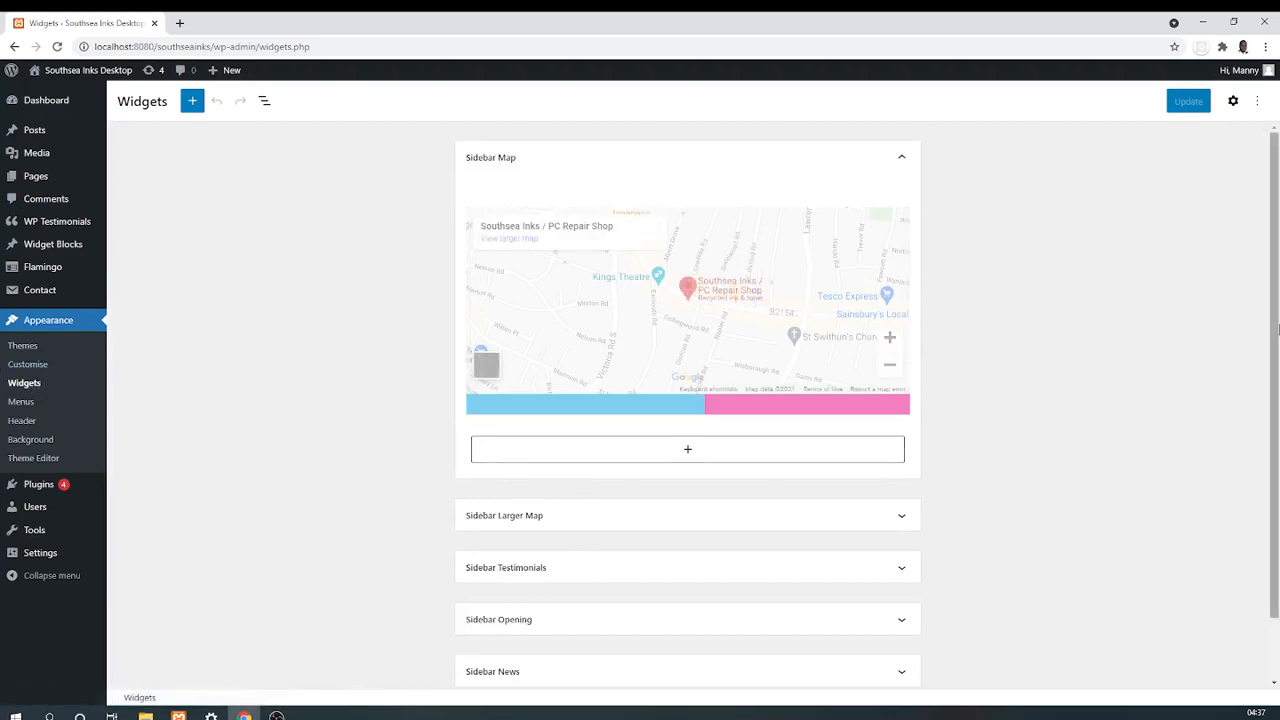
Show the settings of the News widget in the Sidebar News area and bring up the library of available blocks
scroll(1277, 330, down, 1)
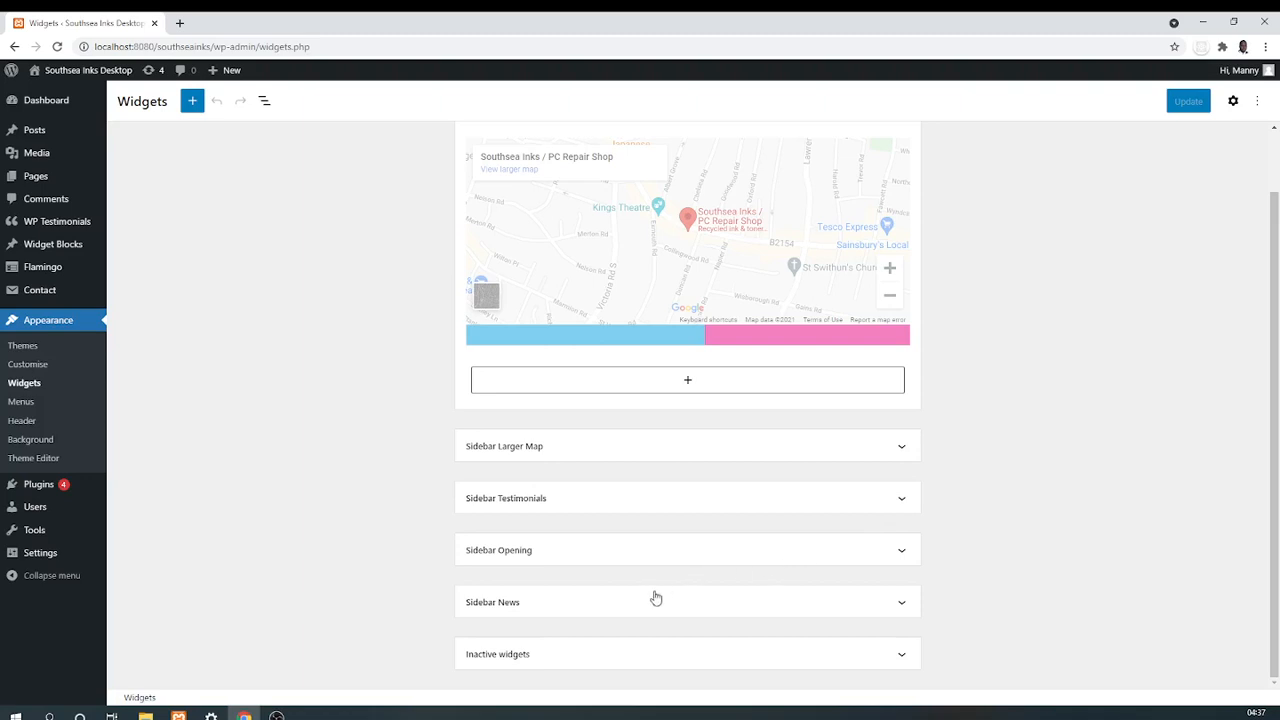
click(655, 598)
scroll(646, 606, down, 1)
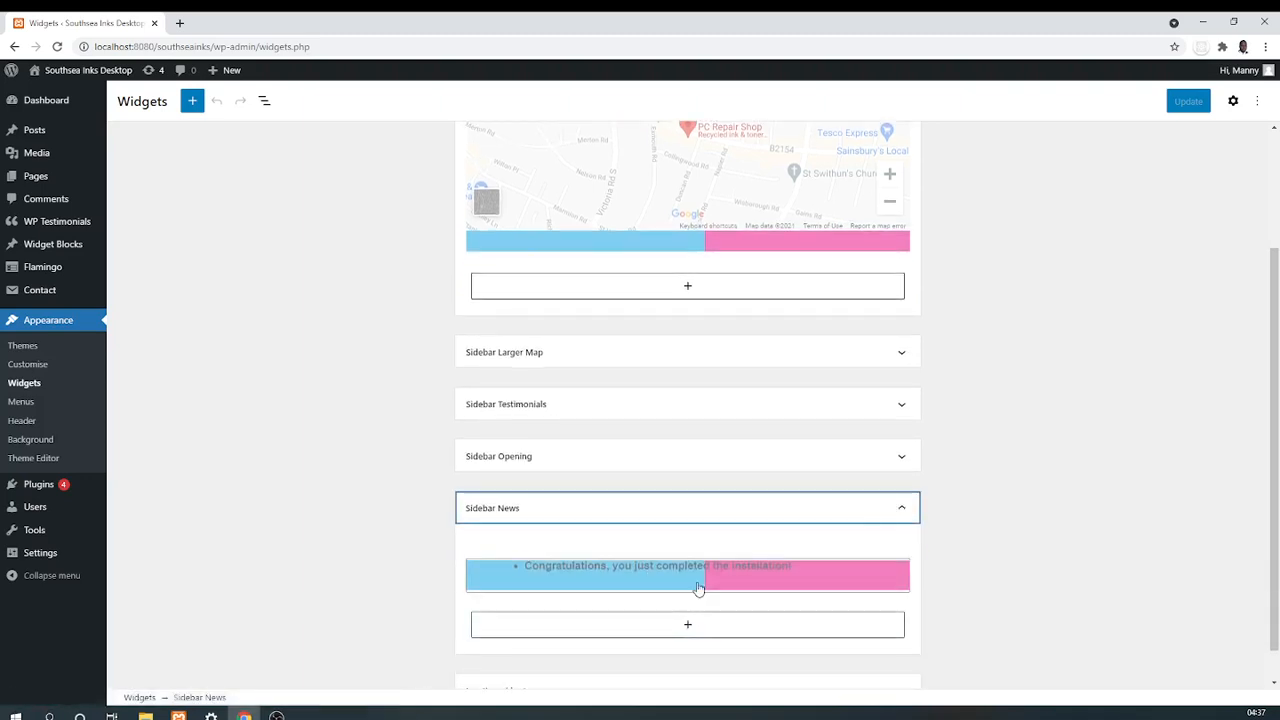
click(641, 568)
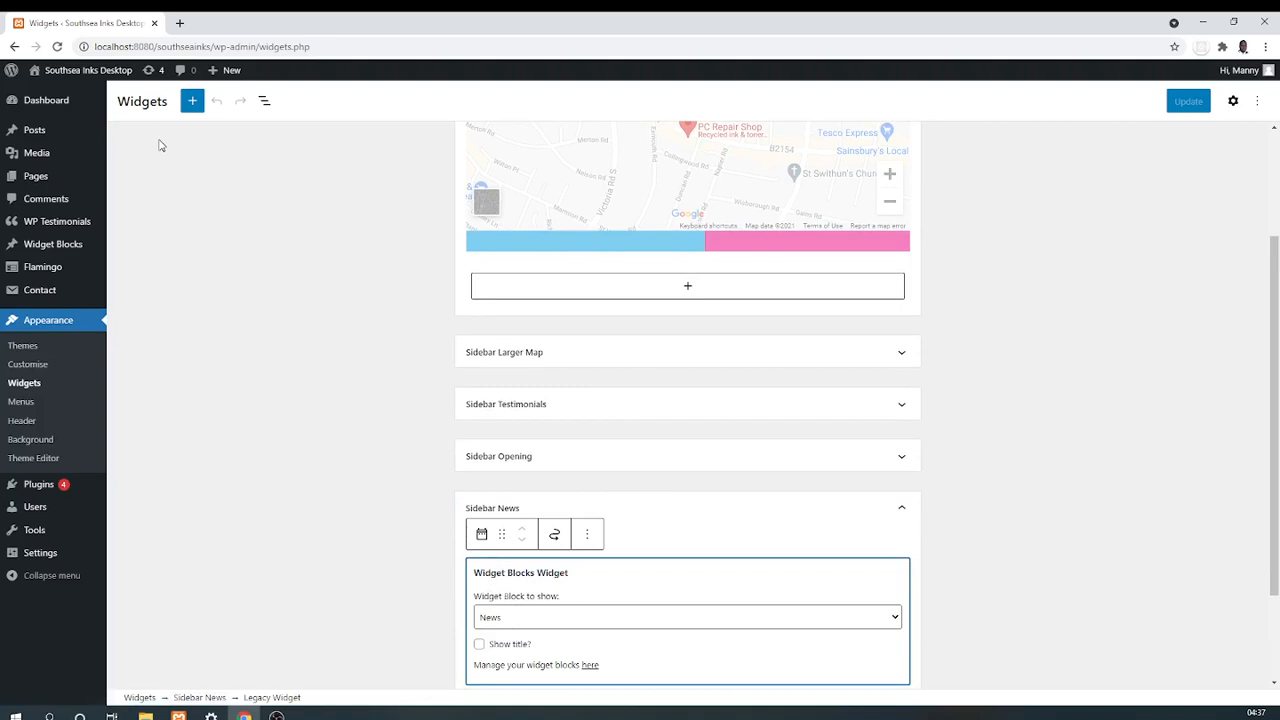
click(194, 103)
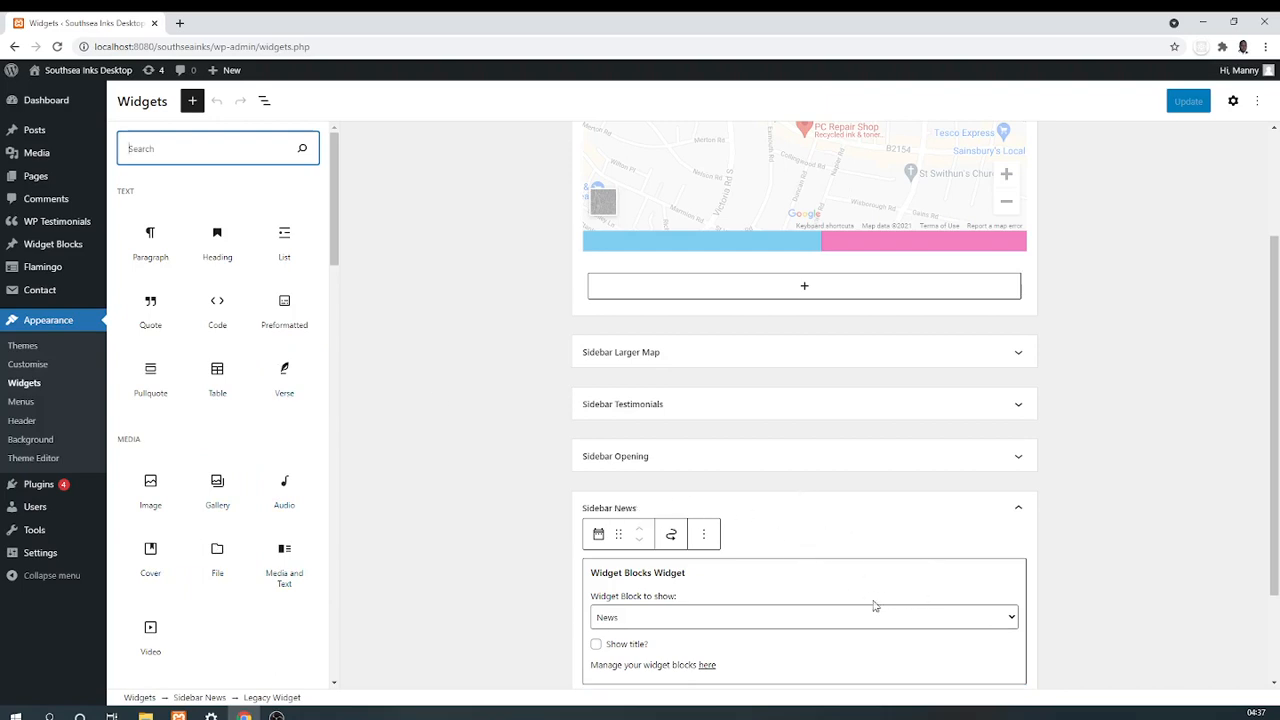
View the live home page down to its testimonials, opening times and map sections
click(87, 78)
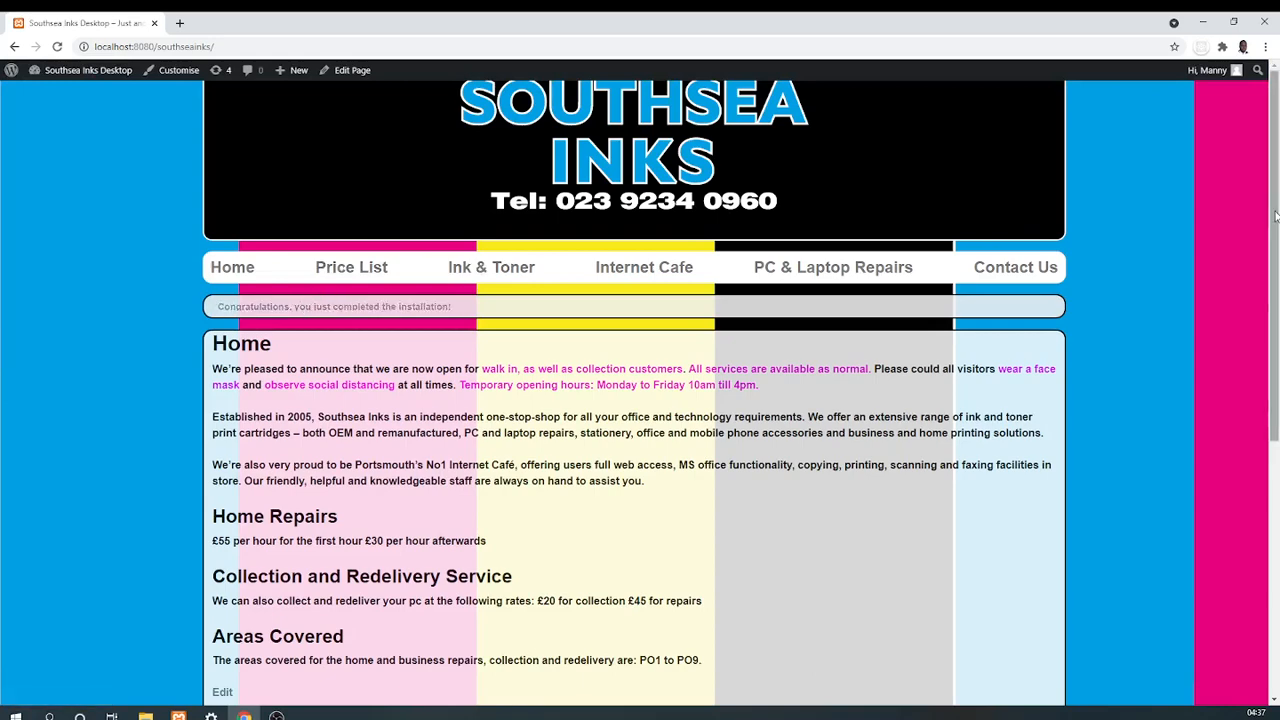
scroll(1095, 383, down, 4)
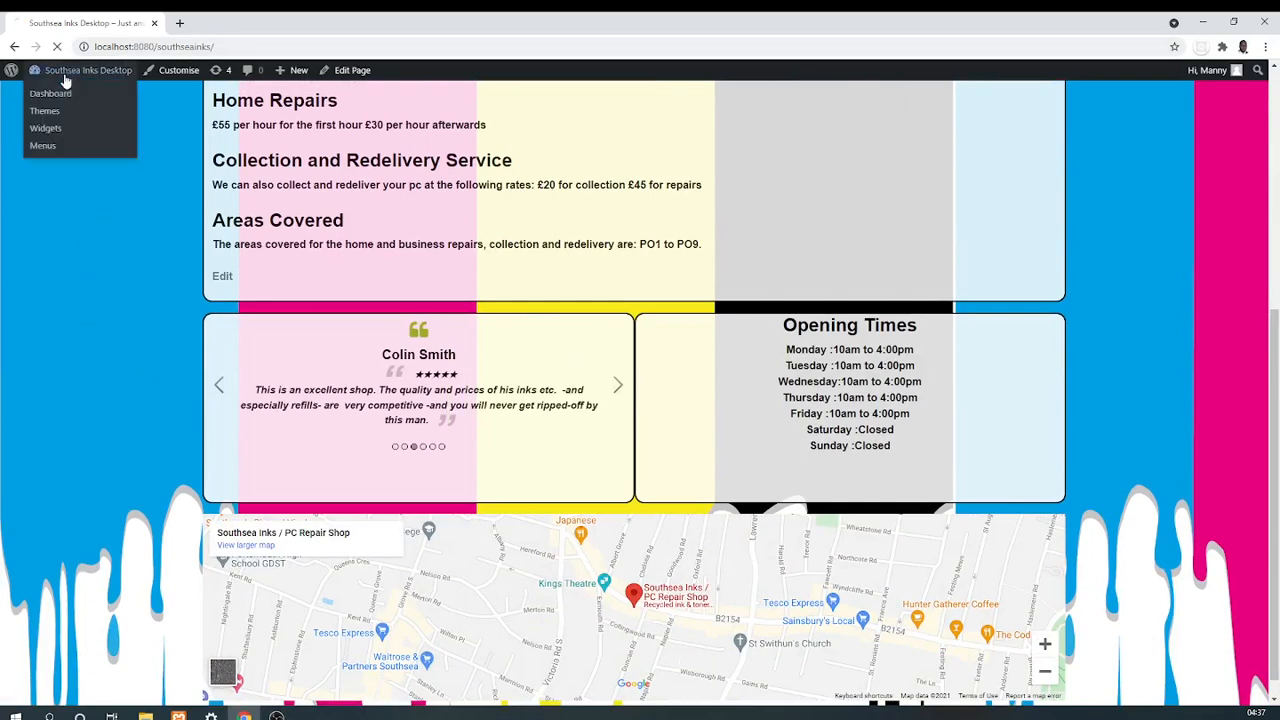
Open the Opening Times widget block for editing from the list of widget blocks in the admin area
click(45, 84)
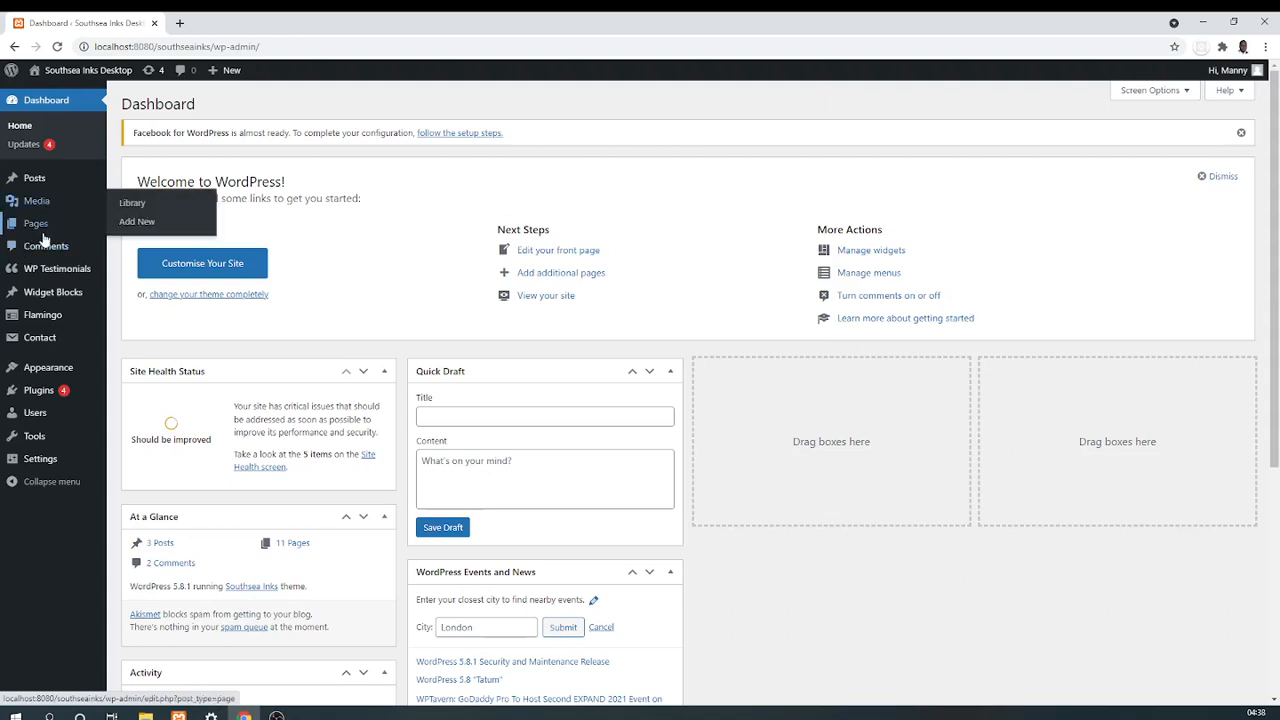
click(45, 291)
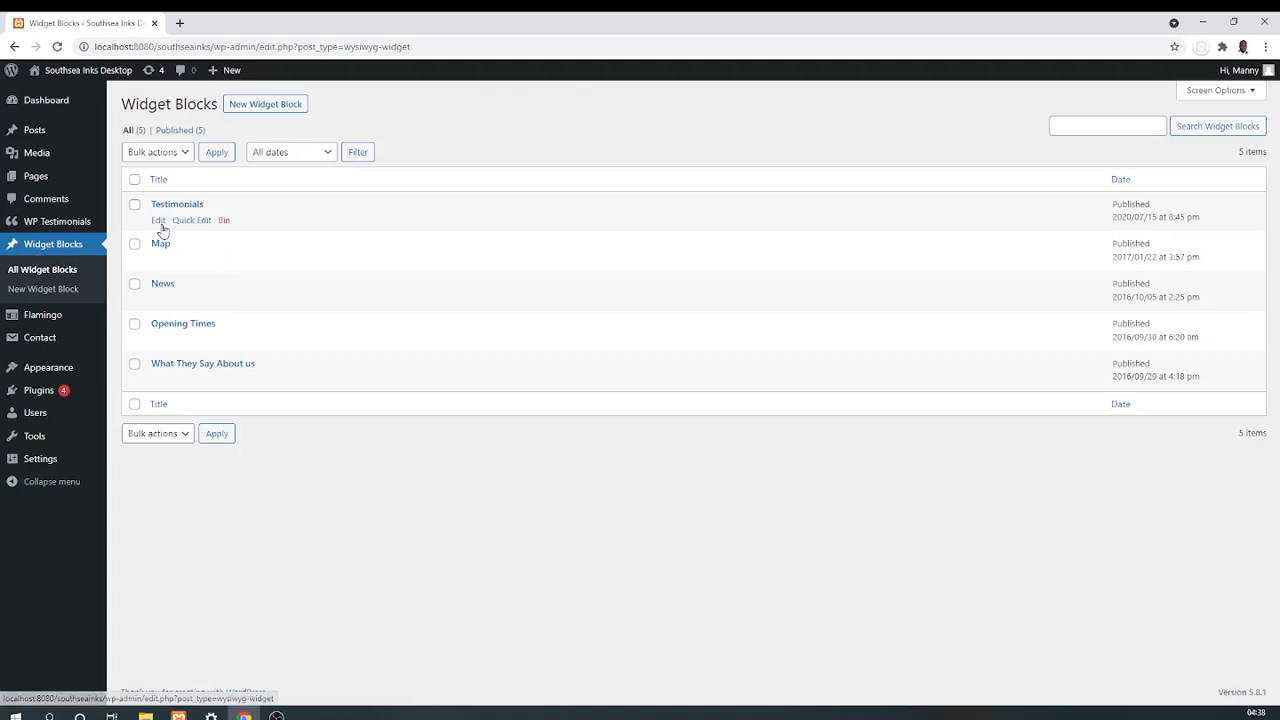
click(156, 339)
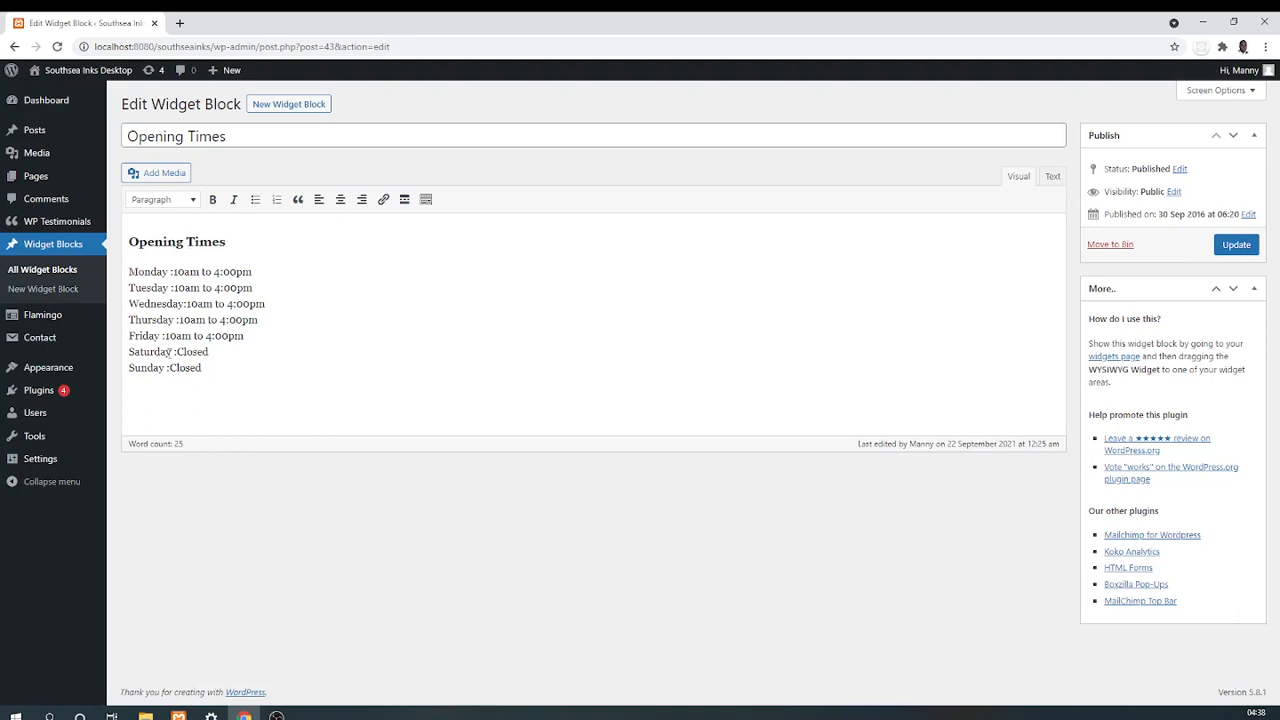
Open the Map widget block, inspect its iframe code in text view and return to the visual view
click(37, 272)
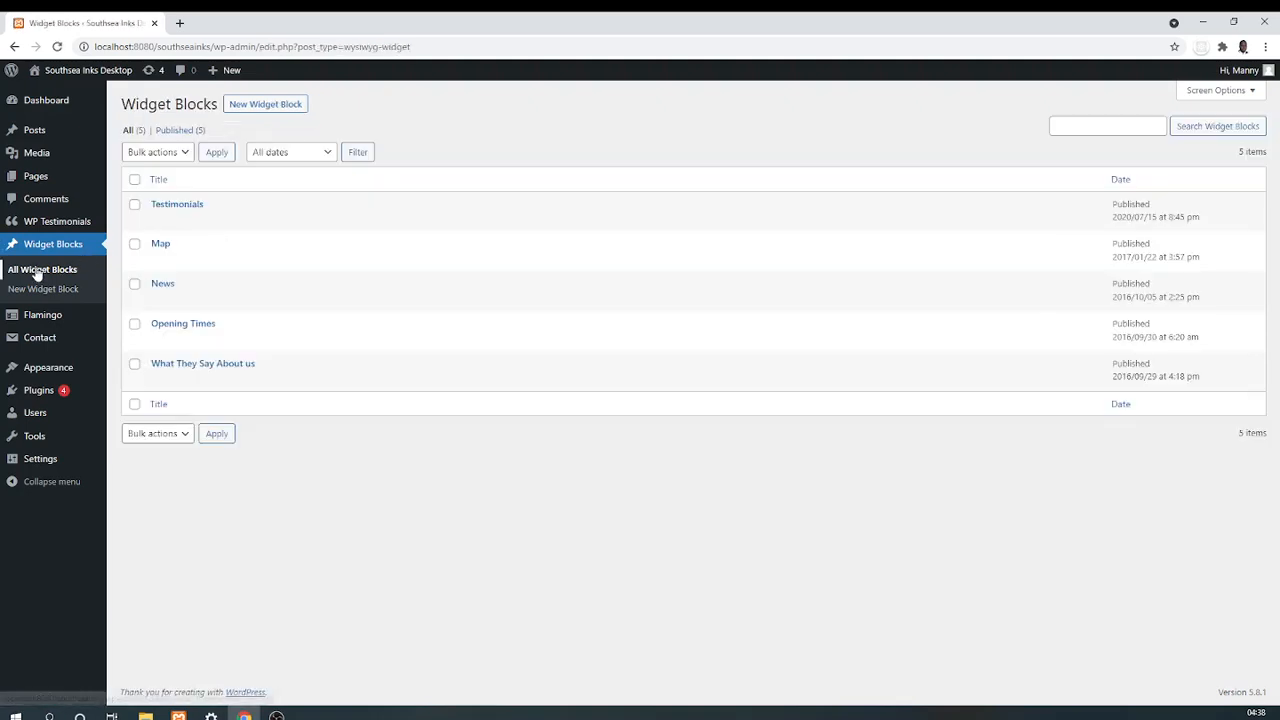
click(158, 262)
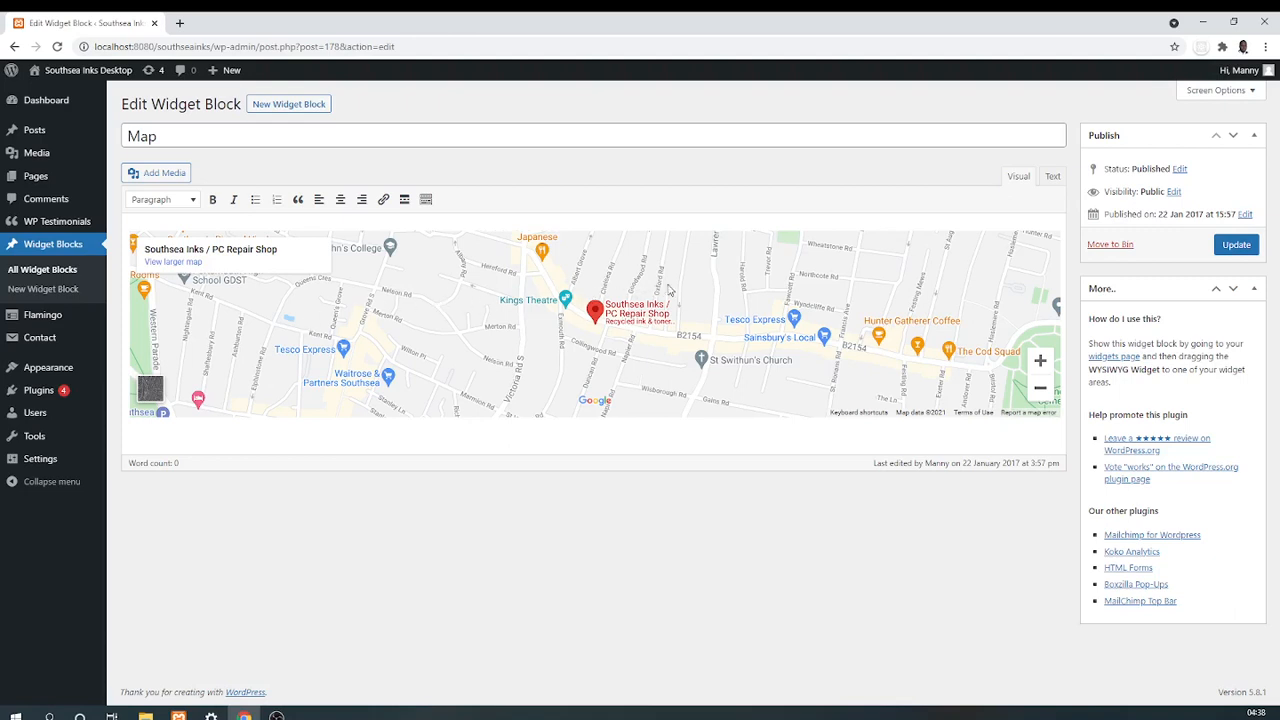
click(1053, 178)
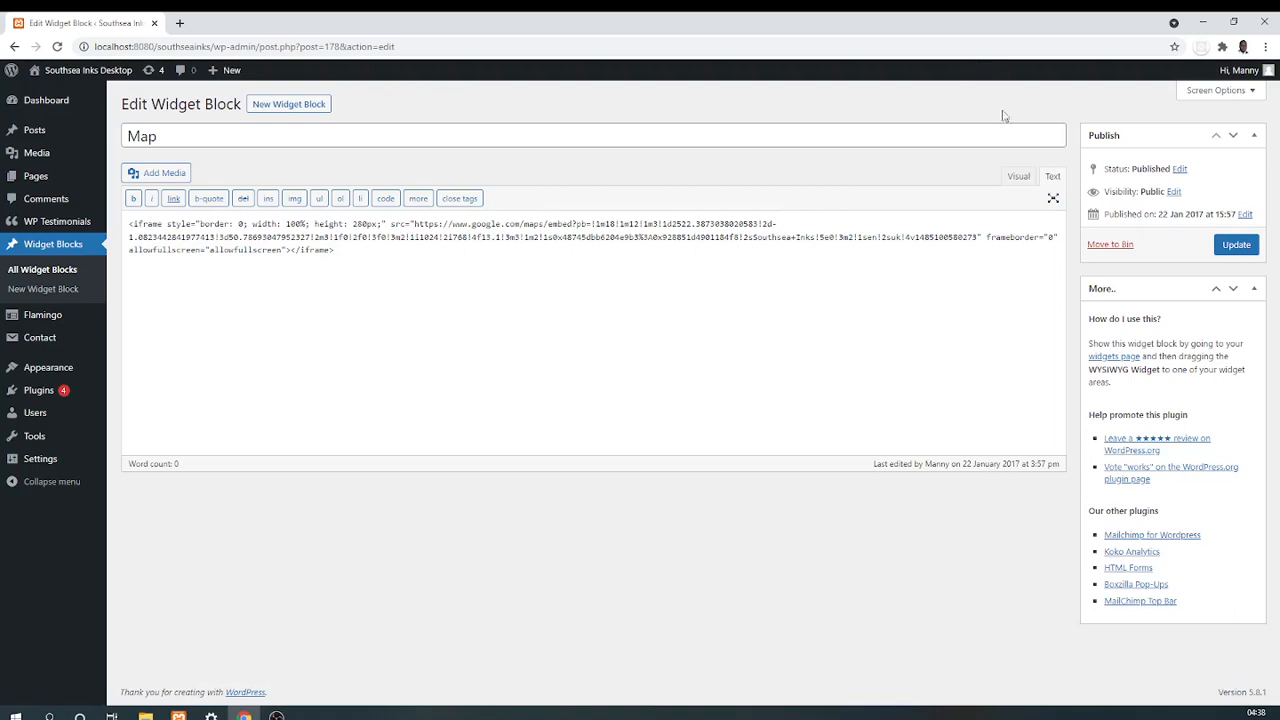
click(1020, 177)
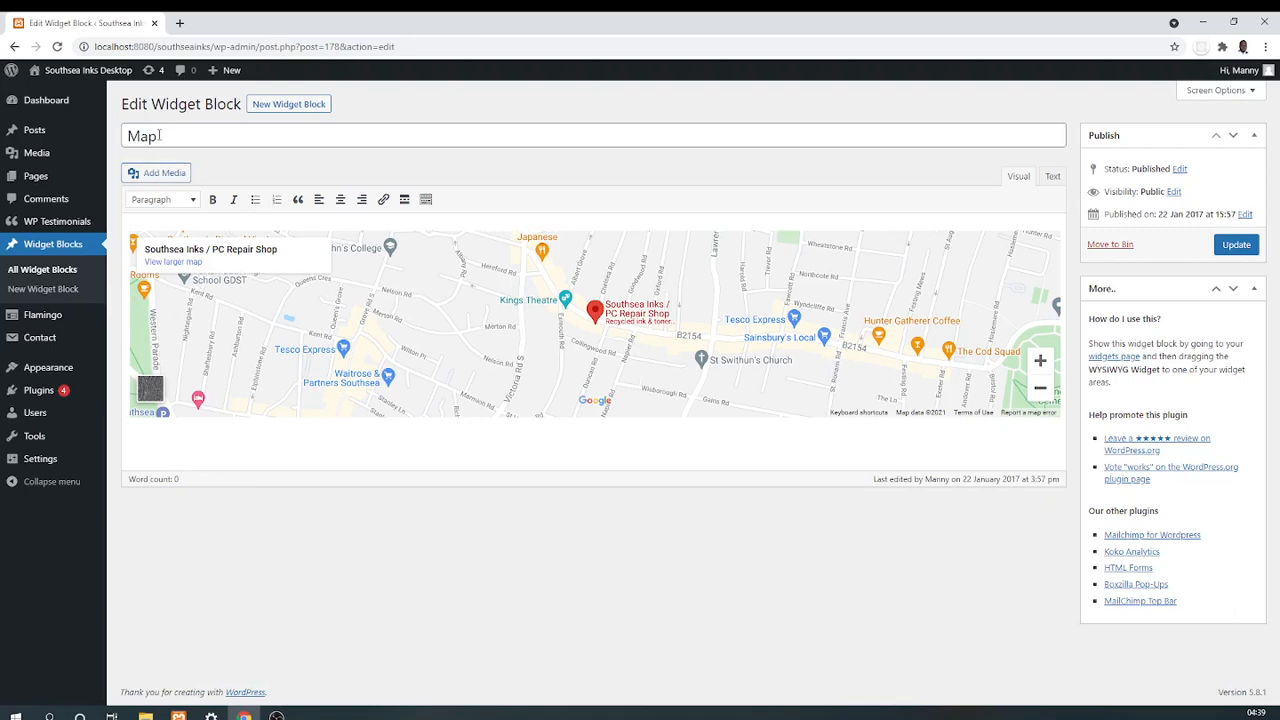
click(158, 135)
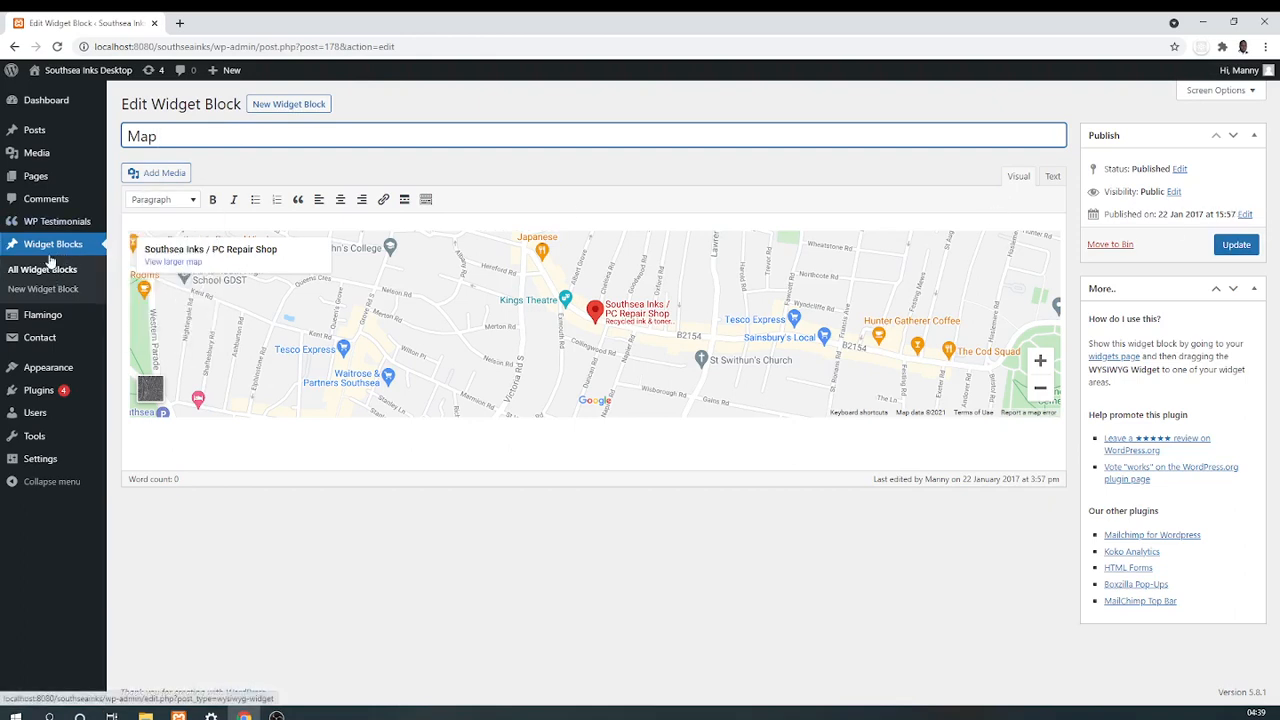
mouse_move(73, 221)
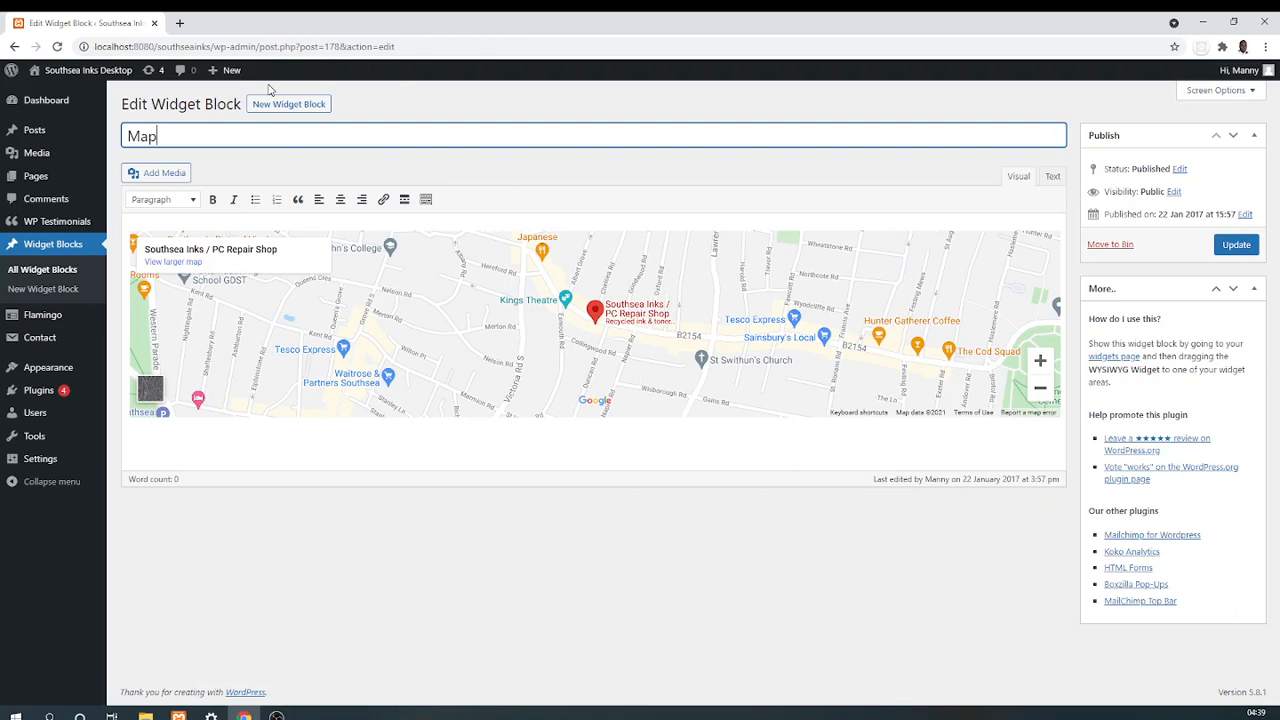
Open the Home front page in the block editor to examine how its content is edited
click(30, 176)
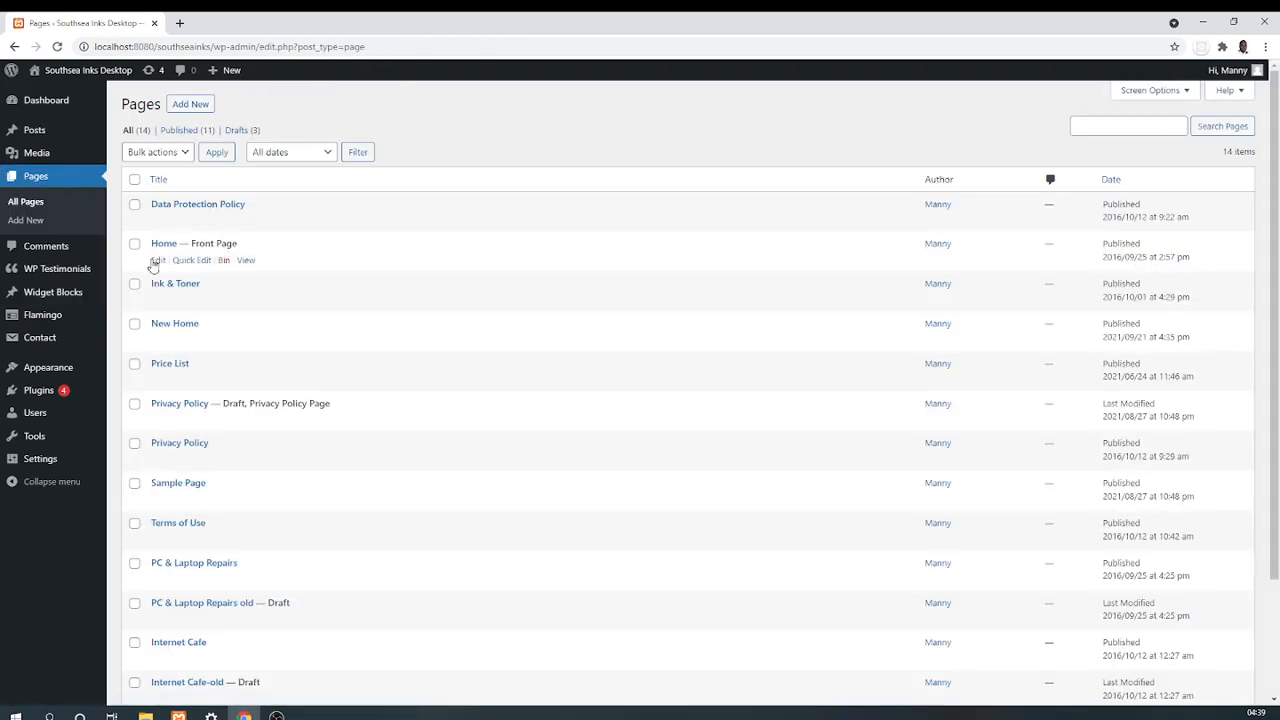
click(156, 261)
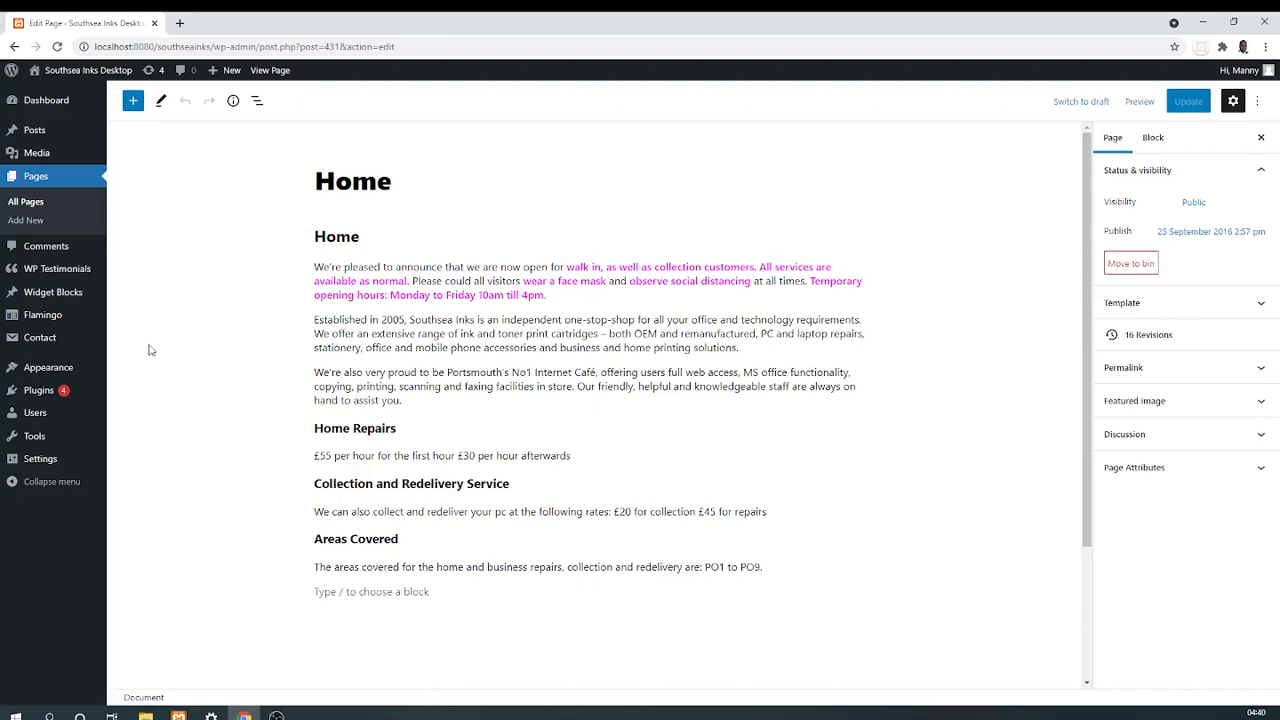
Activate the Classic Editor plugin and return to the list of pages
click(37, 398)
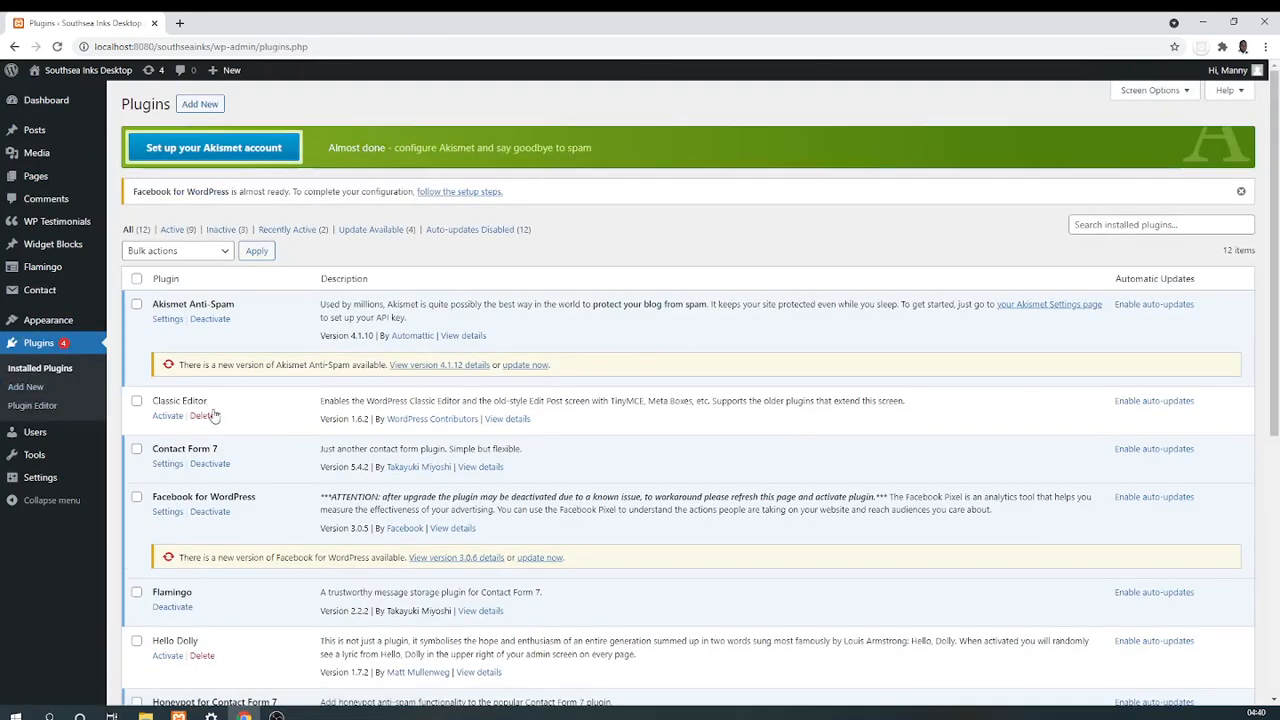
click(168, 418)
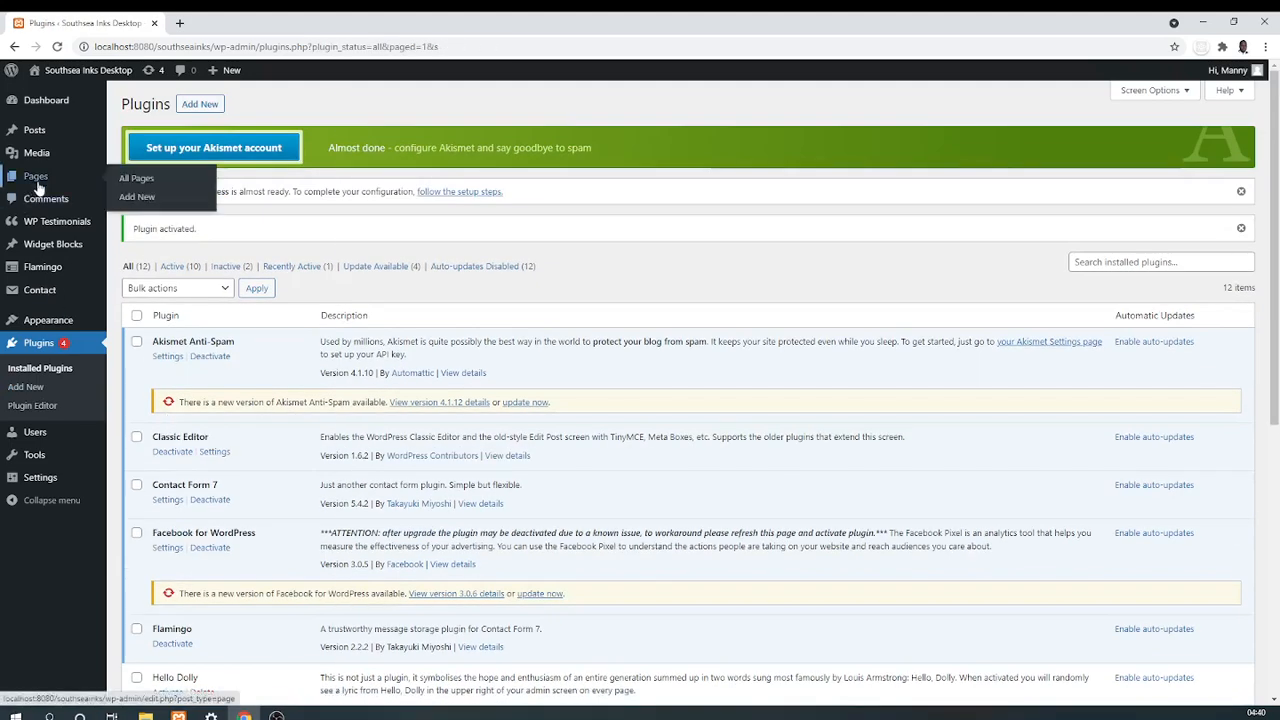
click(37, 178)
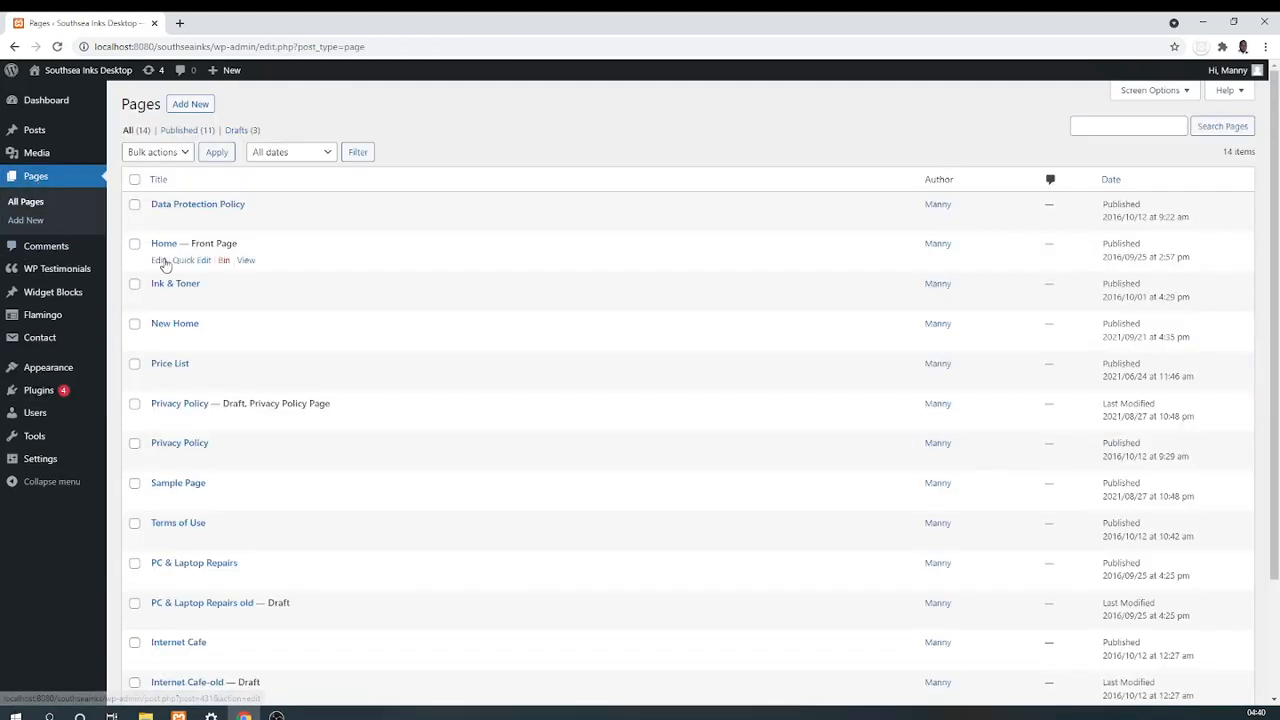
Open the Home page and the Opening Times widget block in the Classic Editor to compare how pages and widget blocks are edited
click(160, 260)
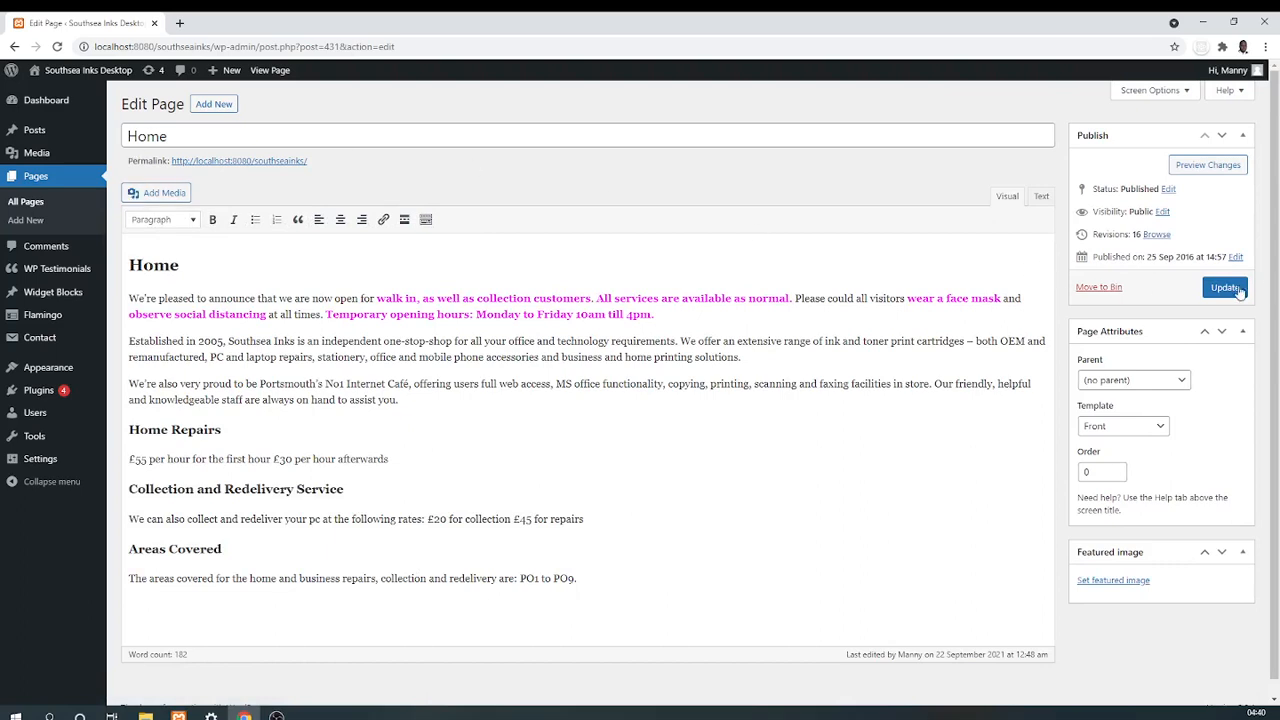
click(56, 292)
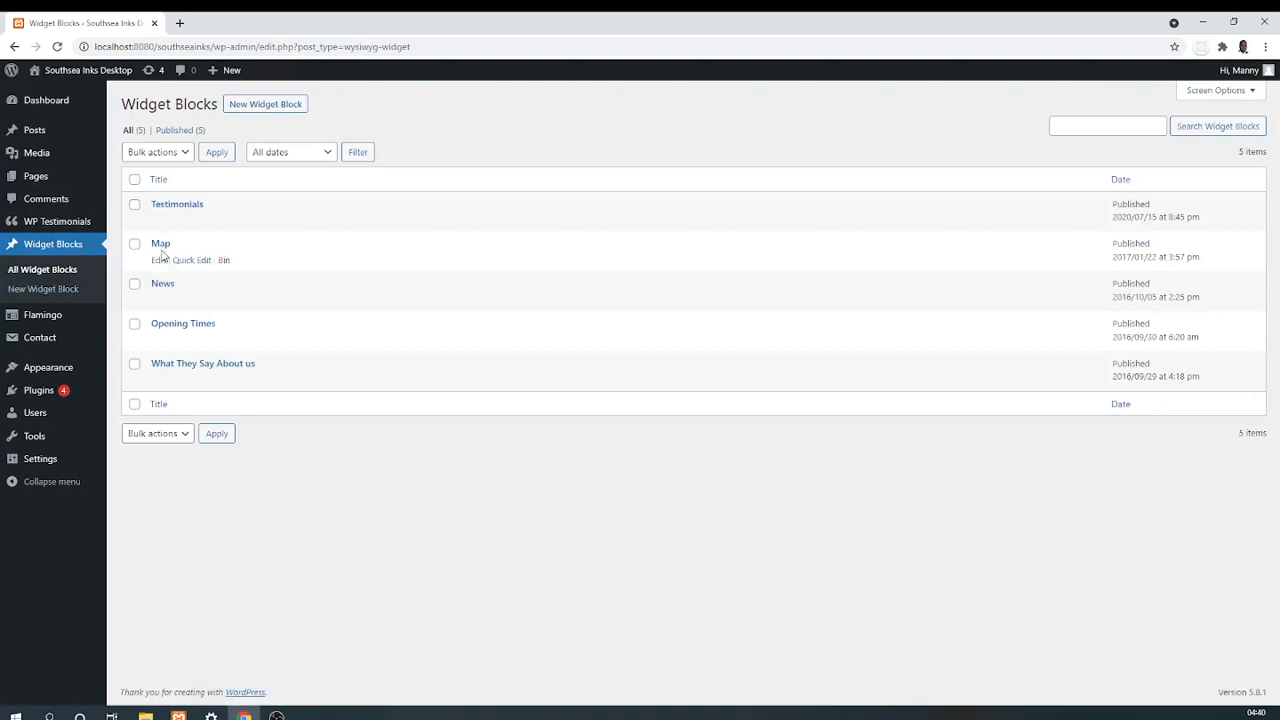
click(157, 341)
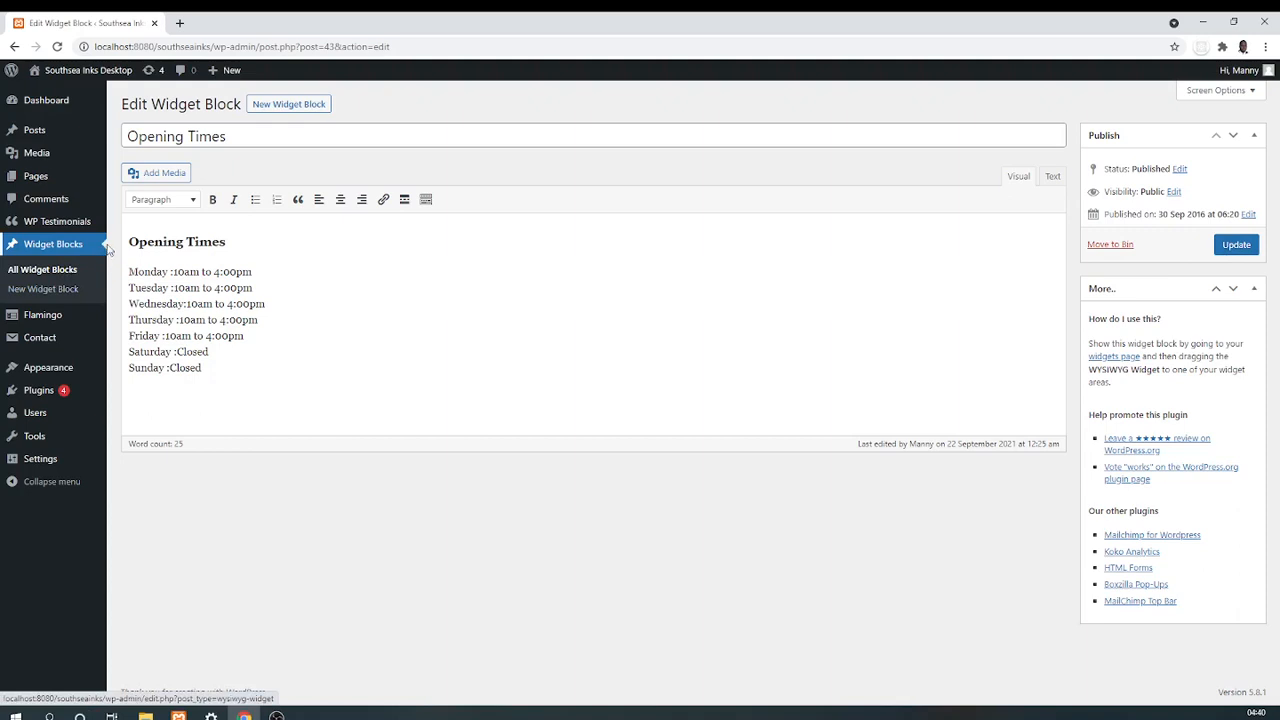
click(70, 186)
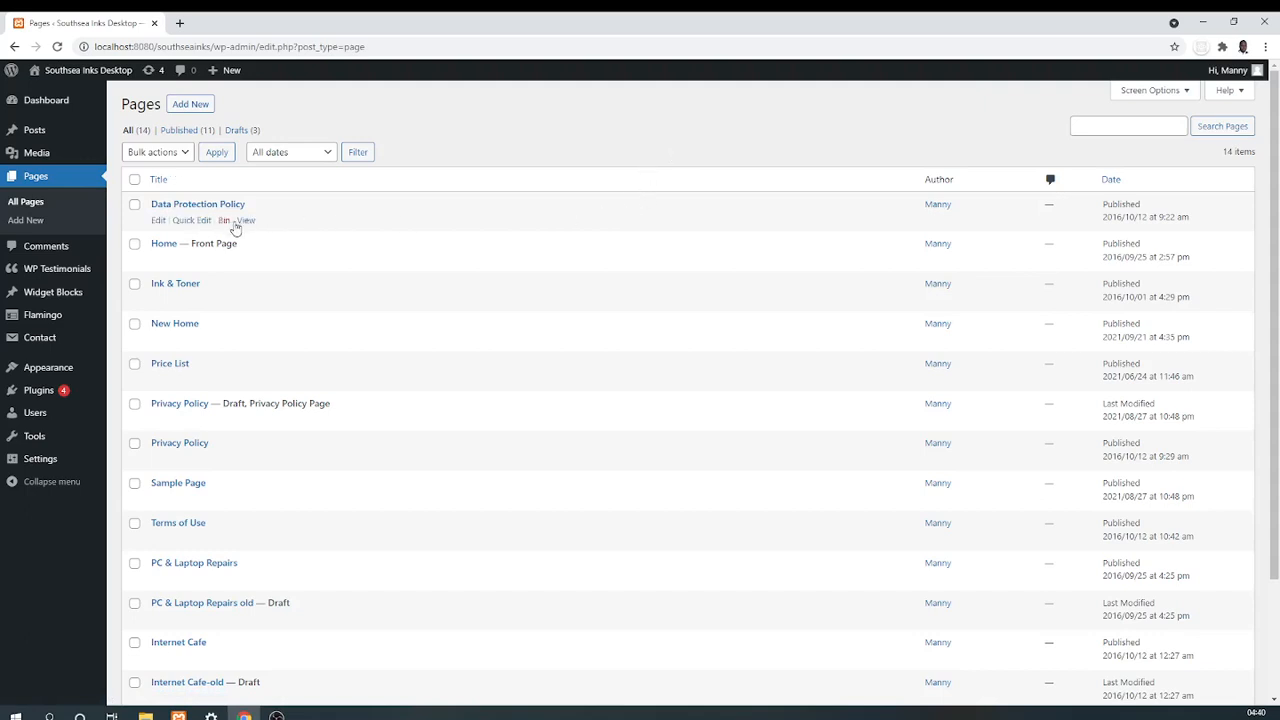
click(38, 298)
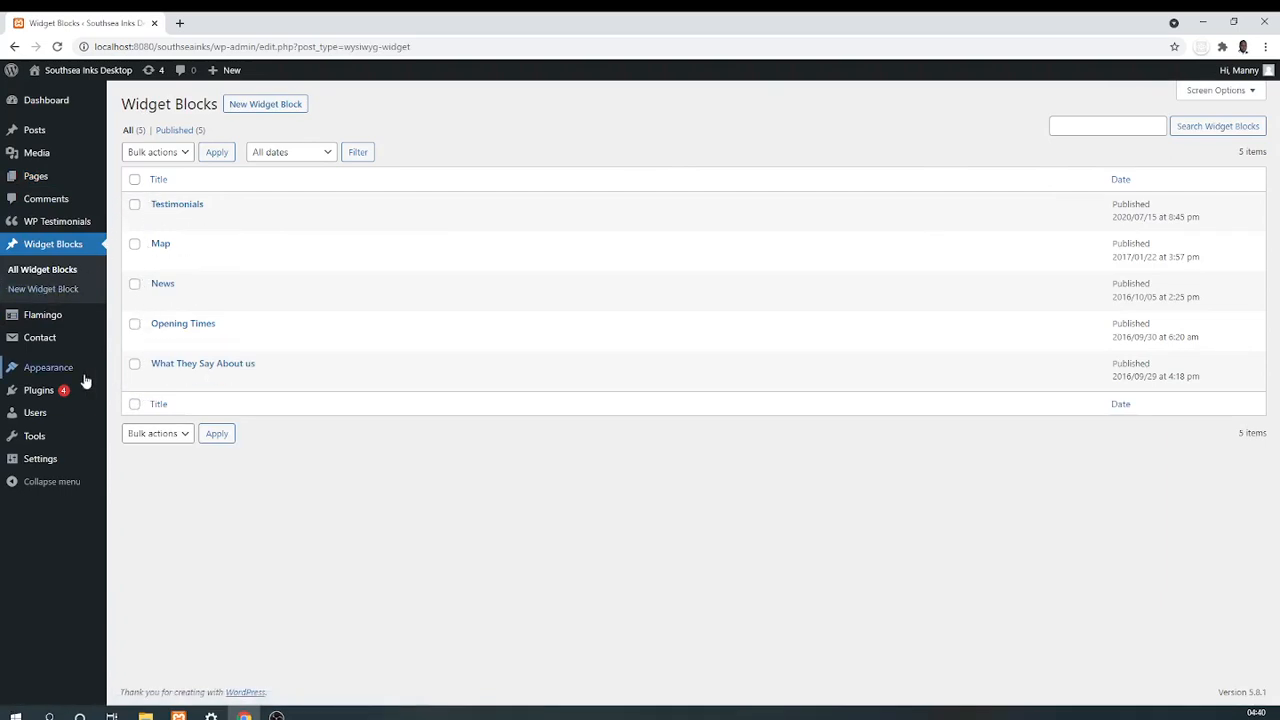
Set the Sidebar Map widget to show the Opening Times widget block and save the widgets
mouse_move(65, 372)
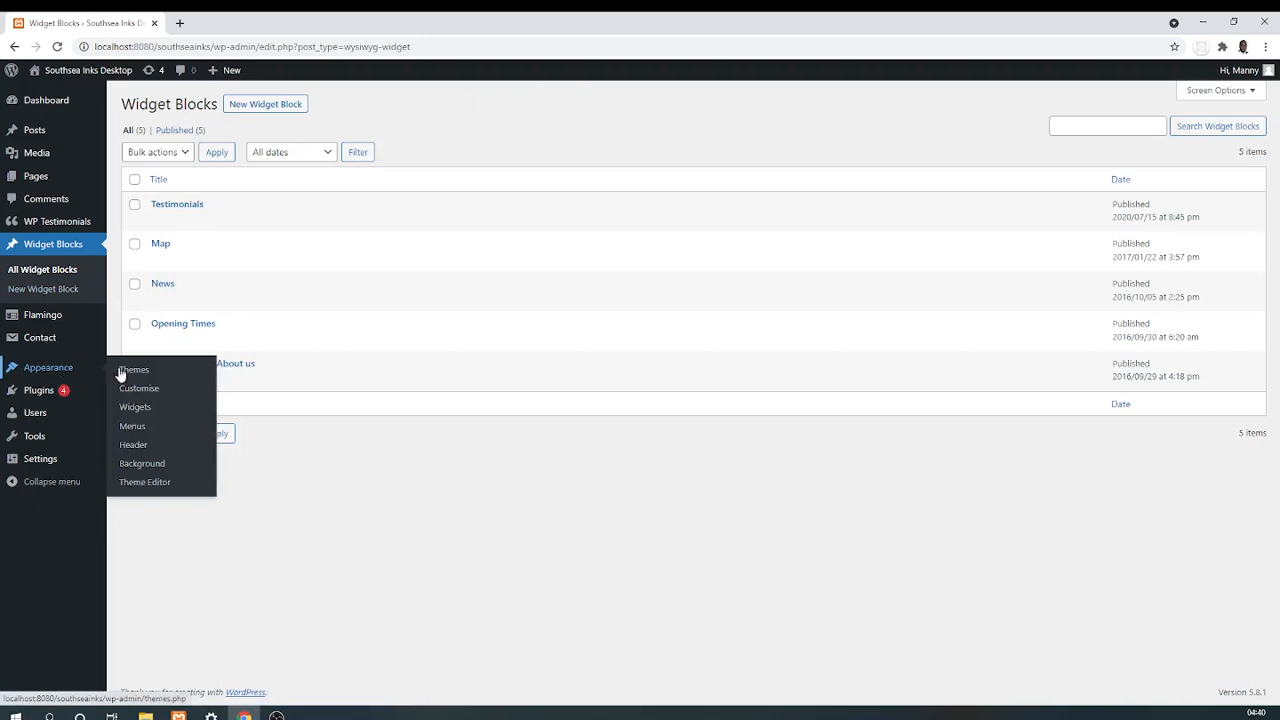
click(127, 411)
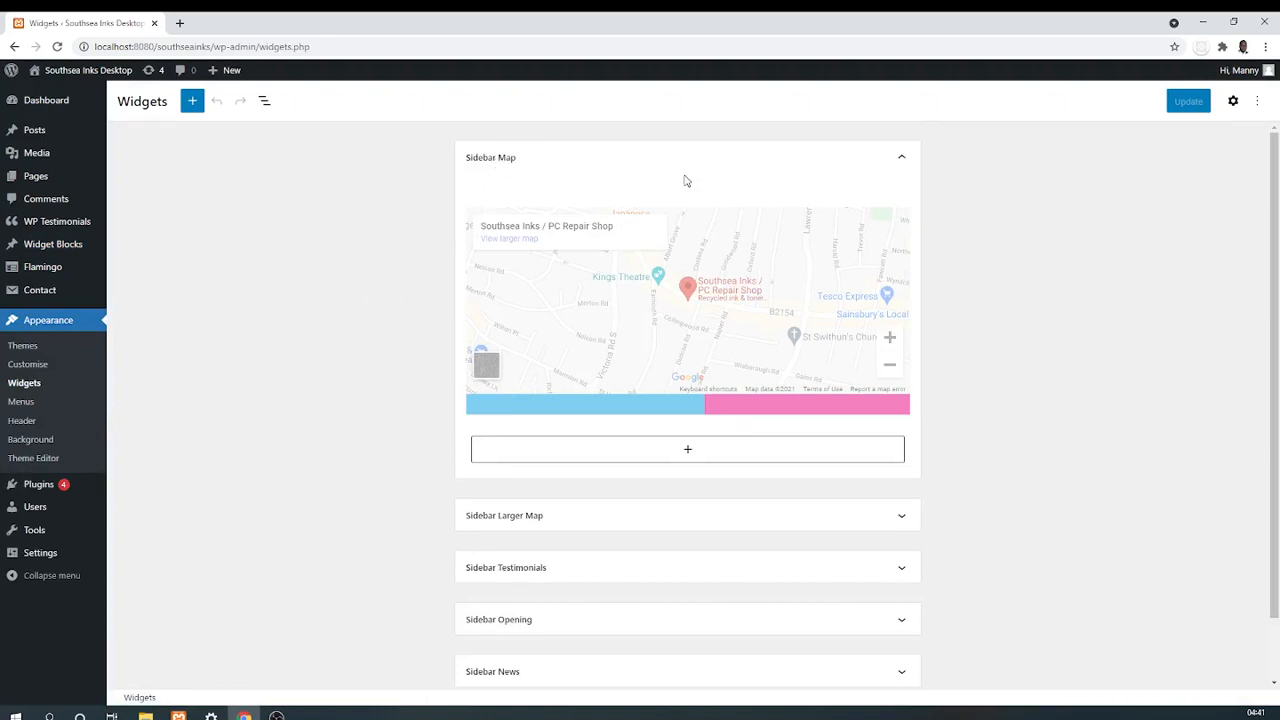
click(715, 238)
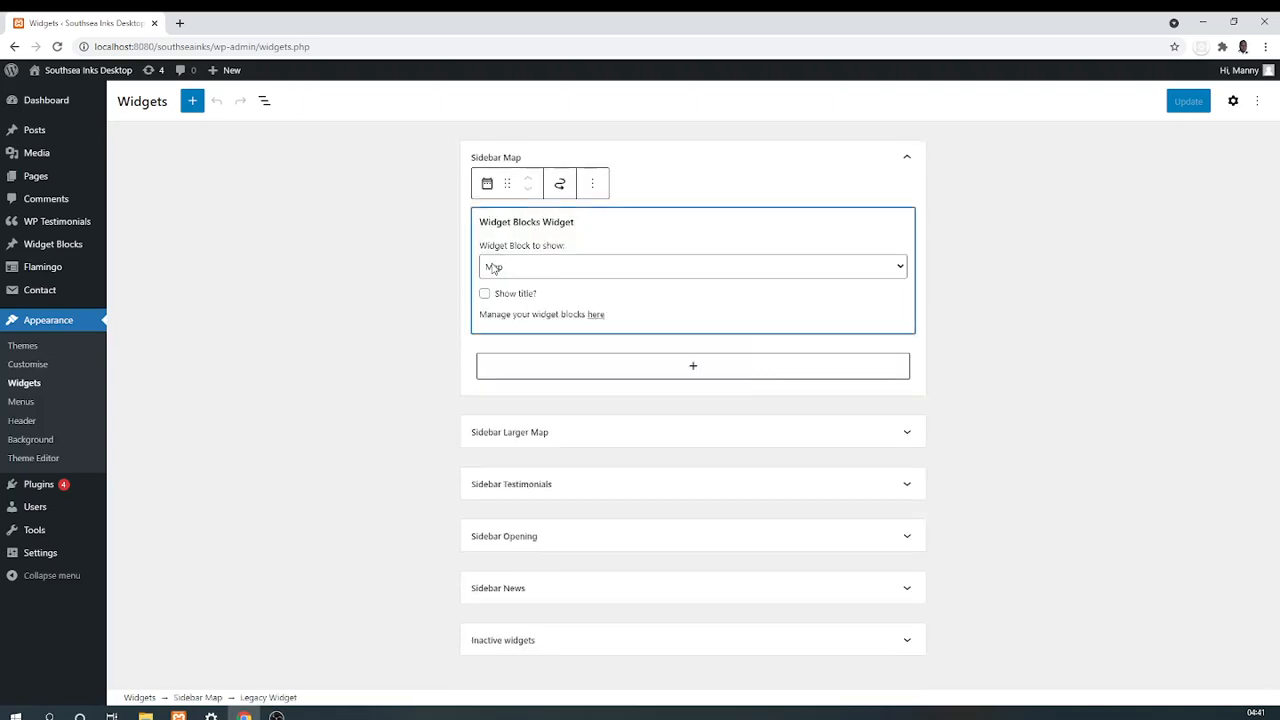
click(899, 270)
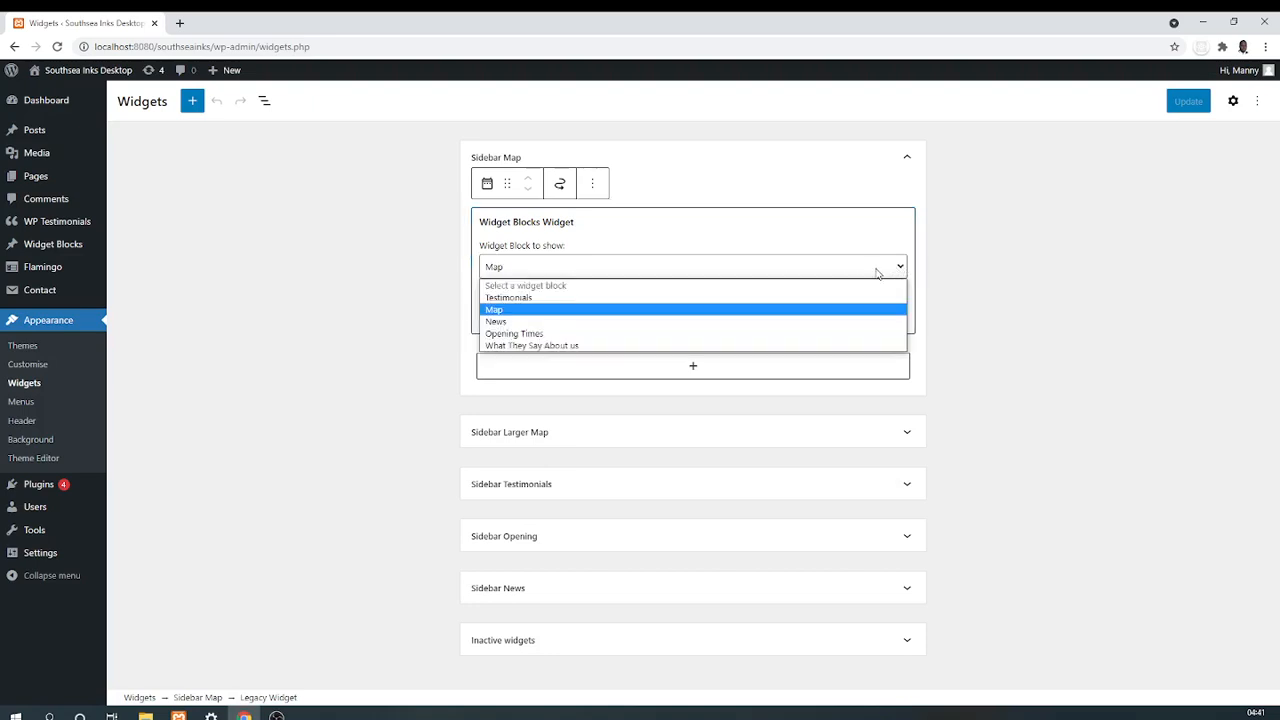
click(608, 334)
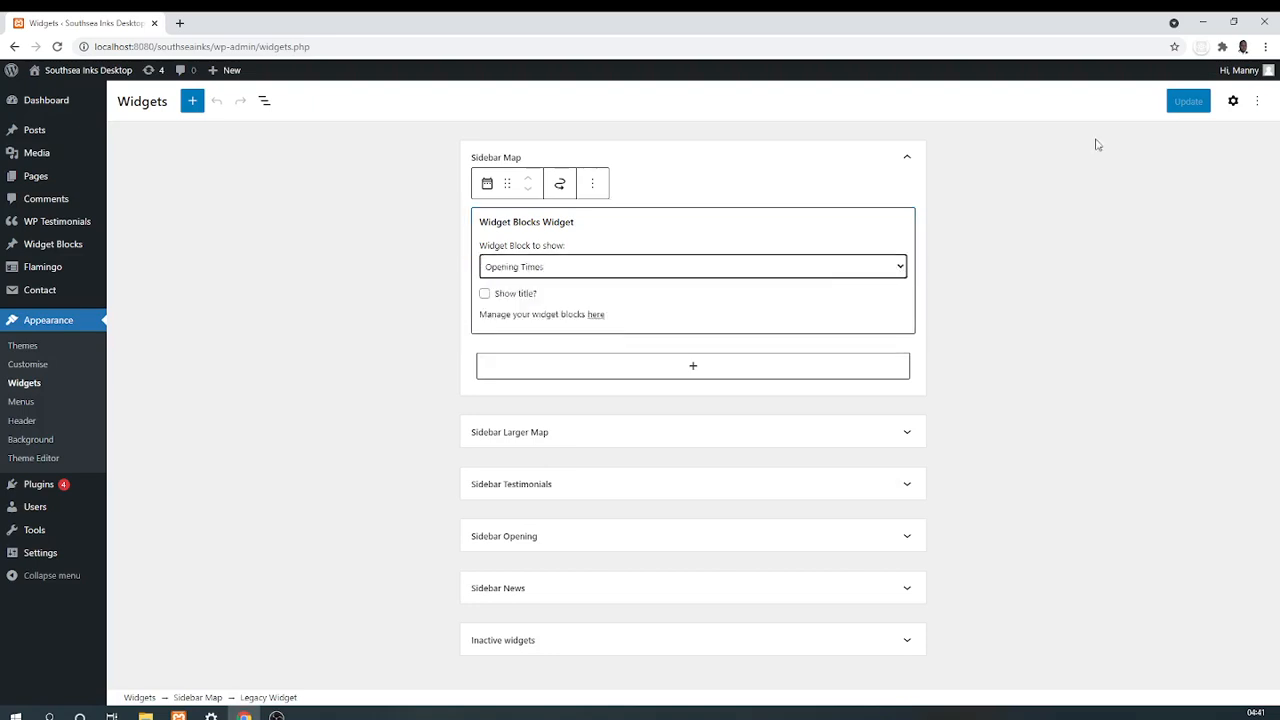
click(1196, 103)
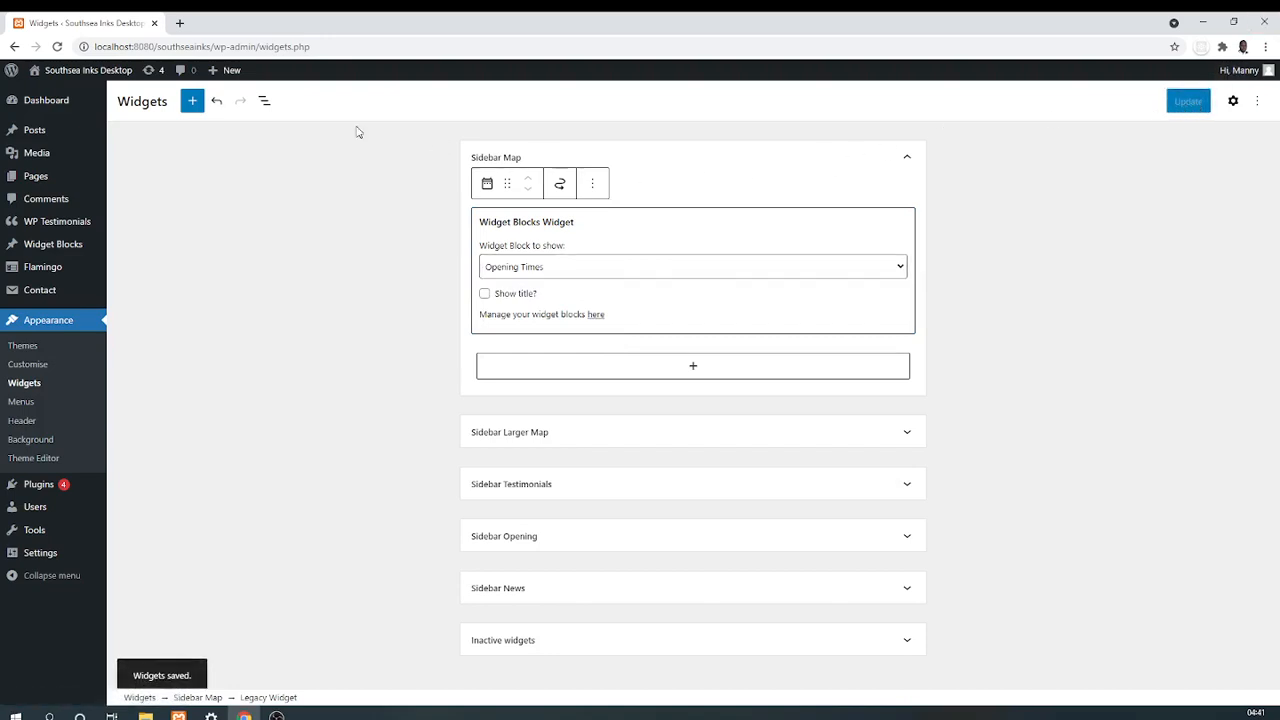
View the live front page and check the widget areas beneath the Home content
click(95, 88)
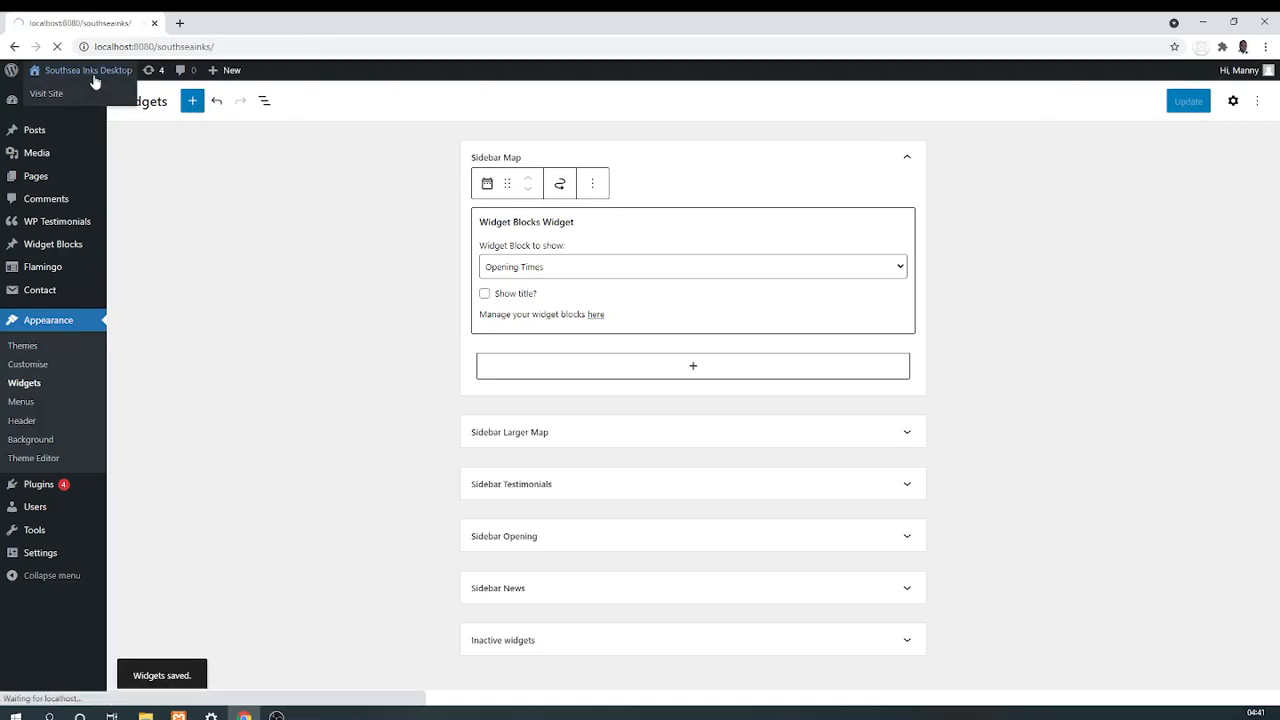
scroll(362, 122, down, 5)
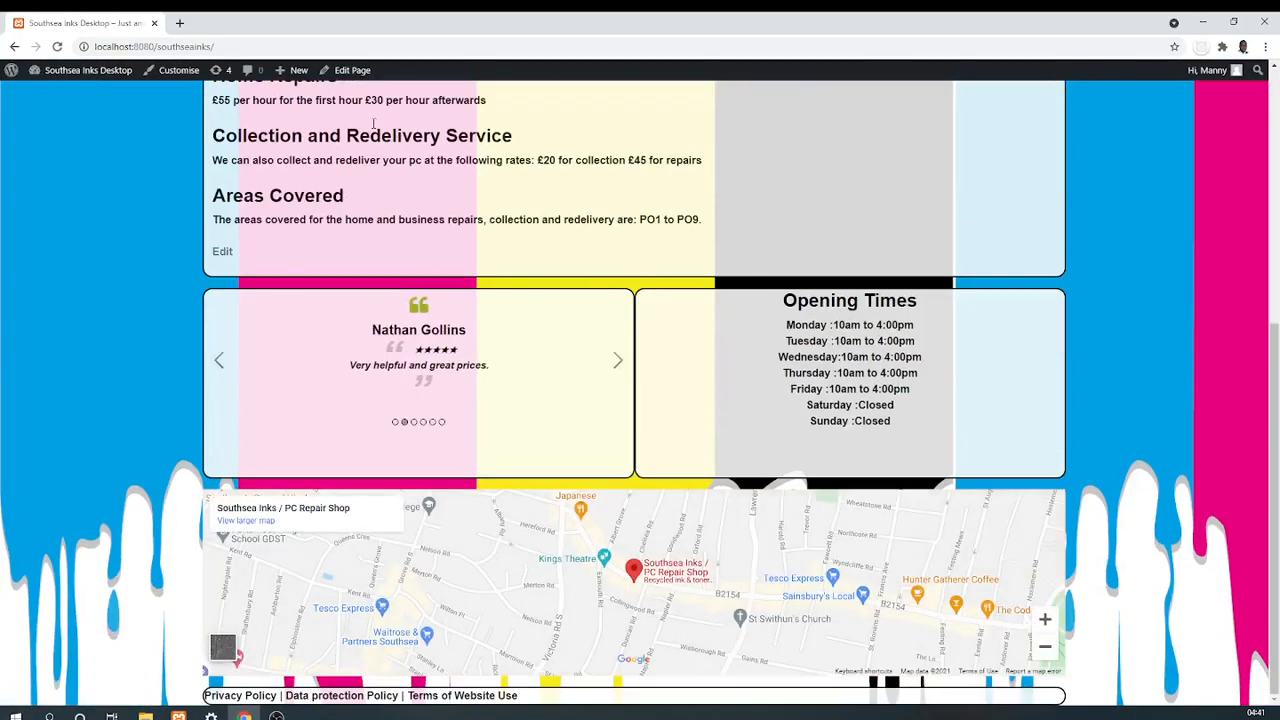
click(57, 47)
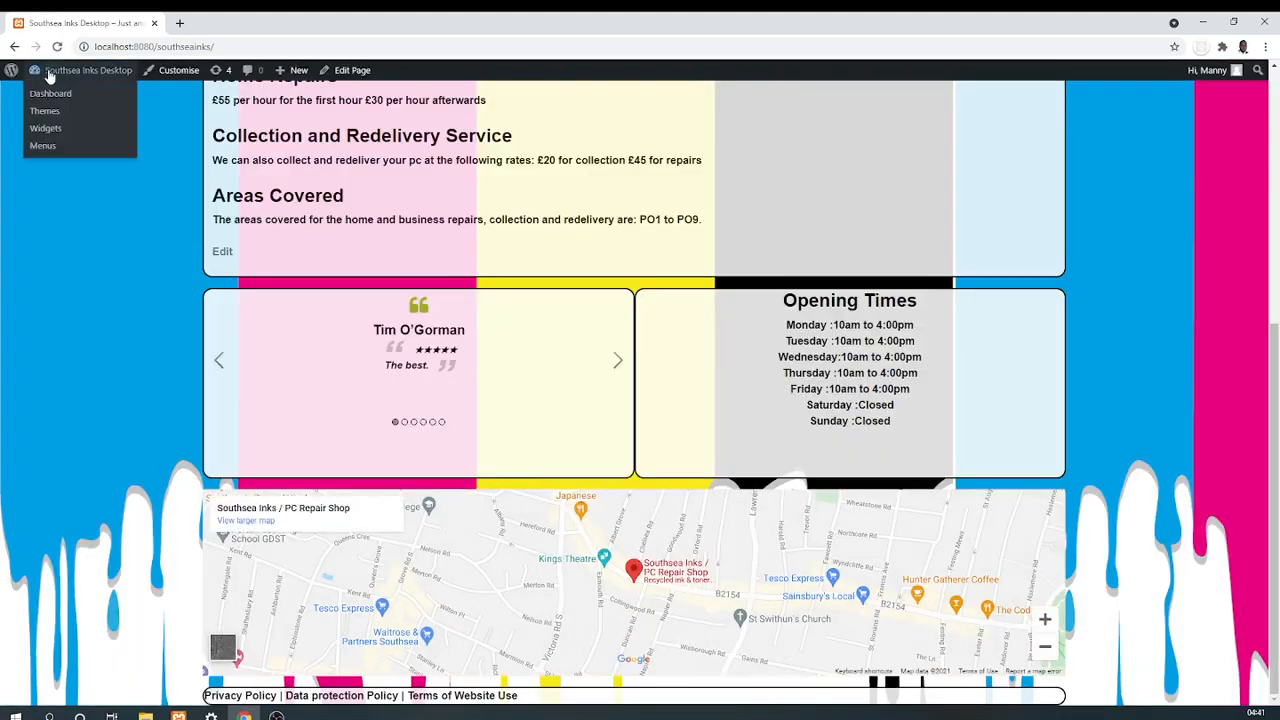
Return to the admin widgets page, set the Sidebar Larger Map widget to show the Opening Times block and save
click(50, 76)
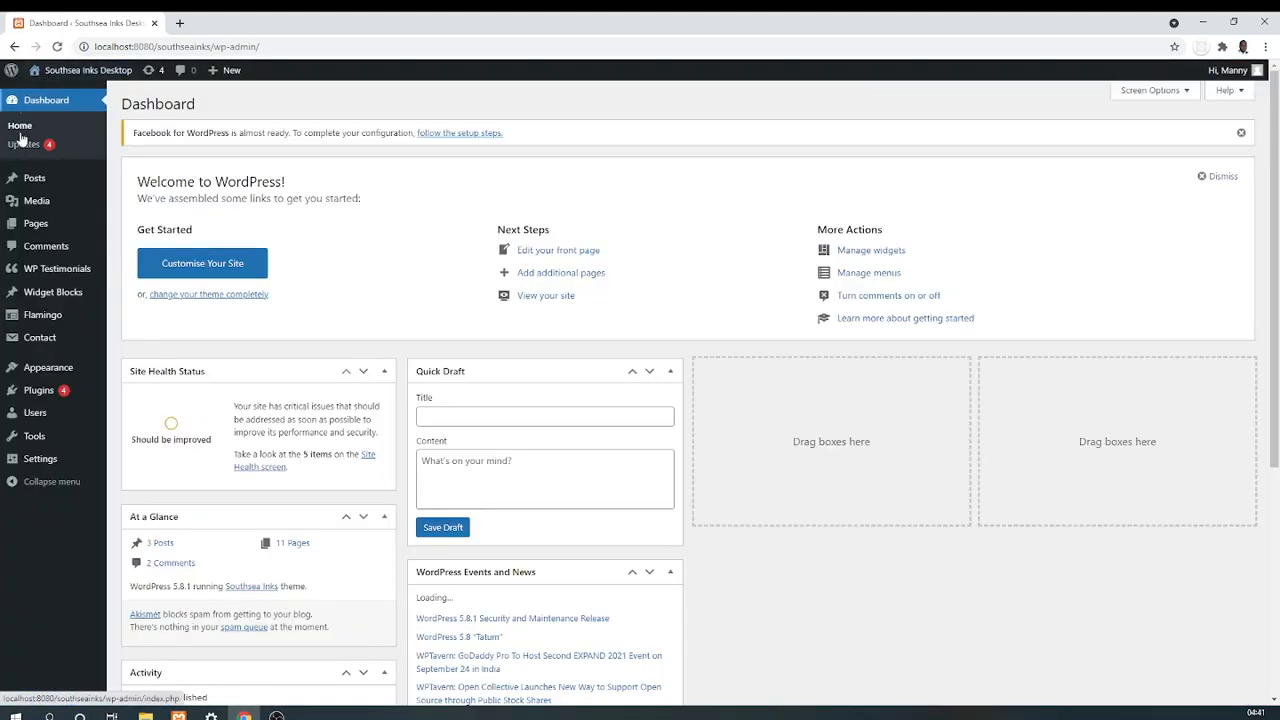
mouse_move(33, 183)
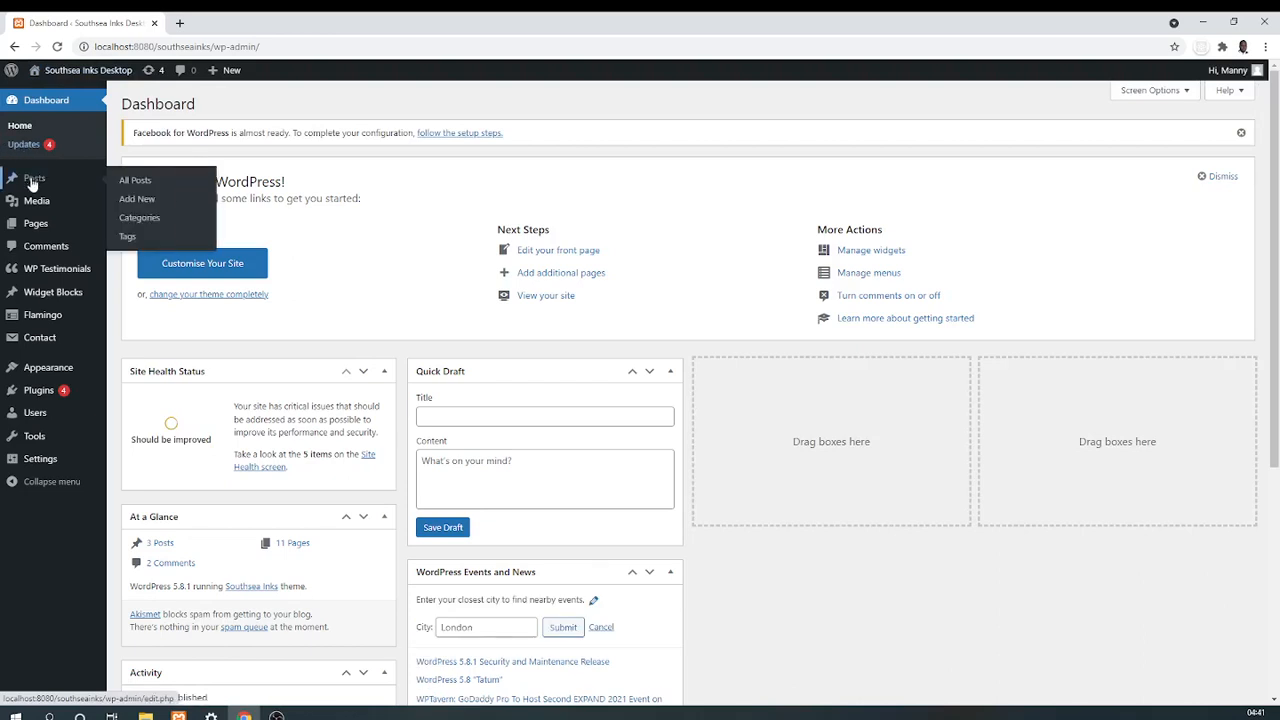
click(57, 296)
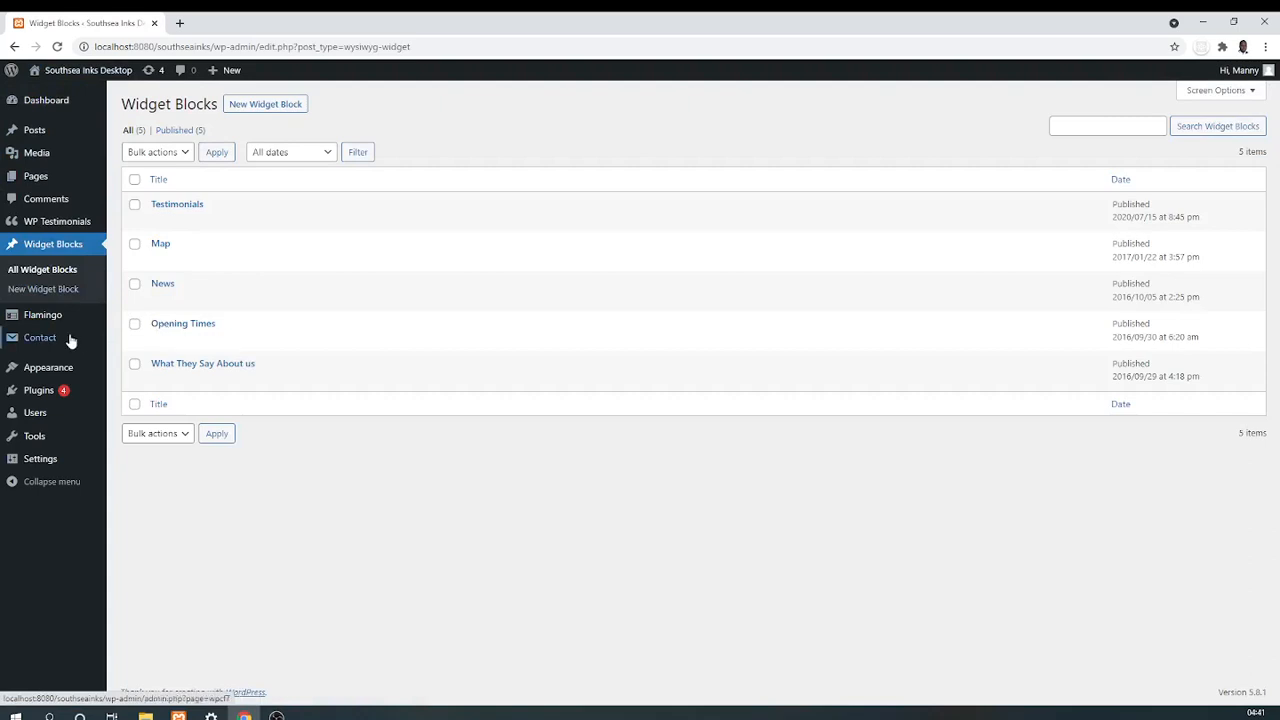
mouse_move(52, 347)
click(47, 371)
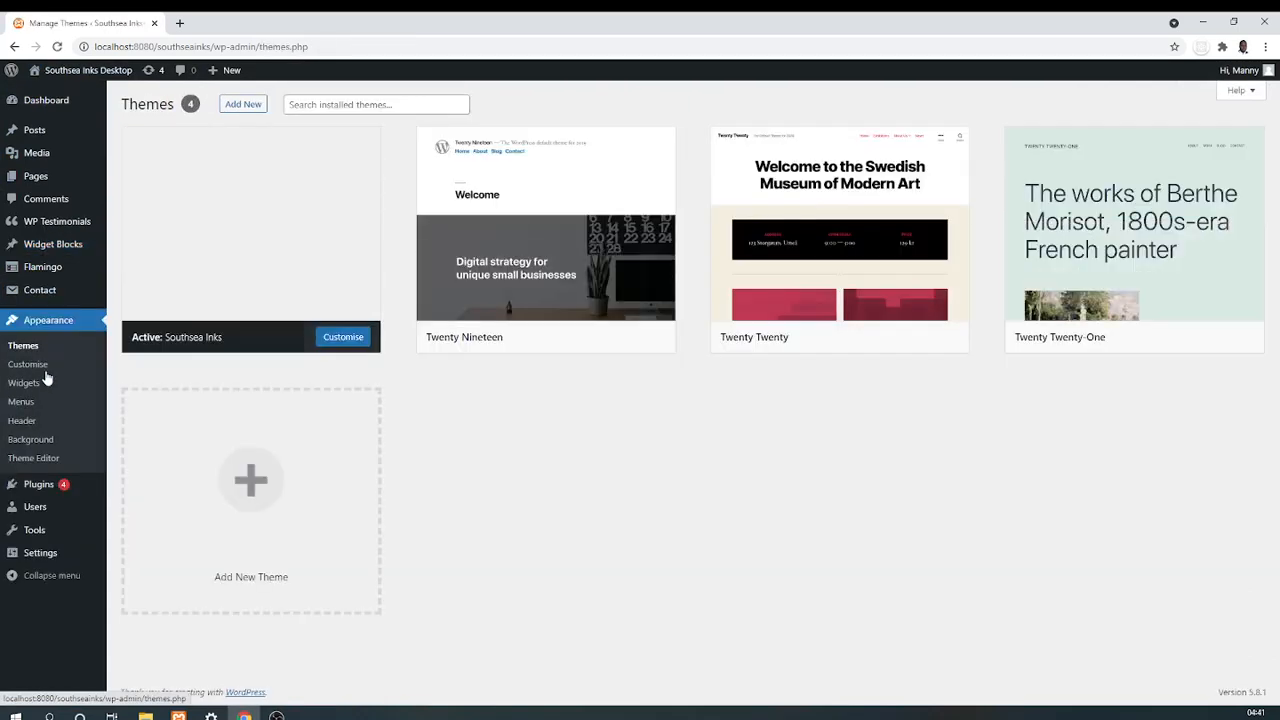
click(37, 390)
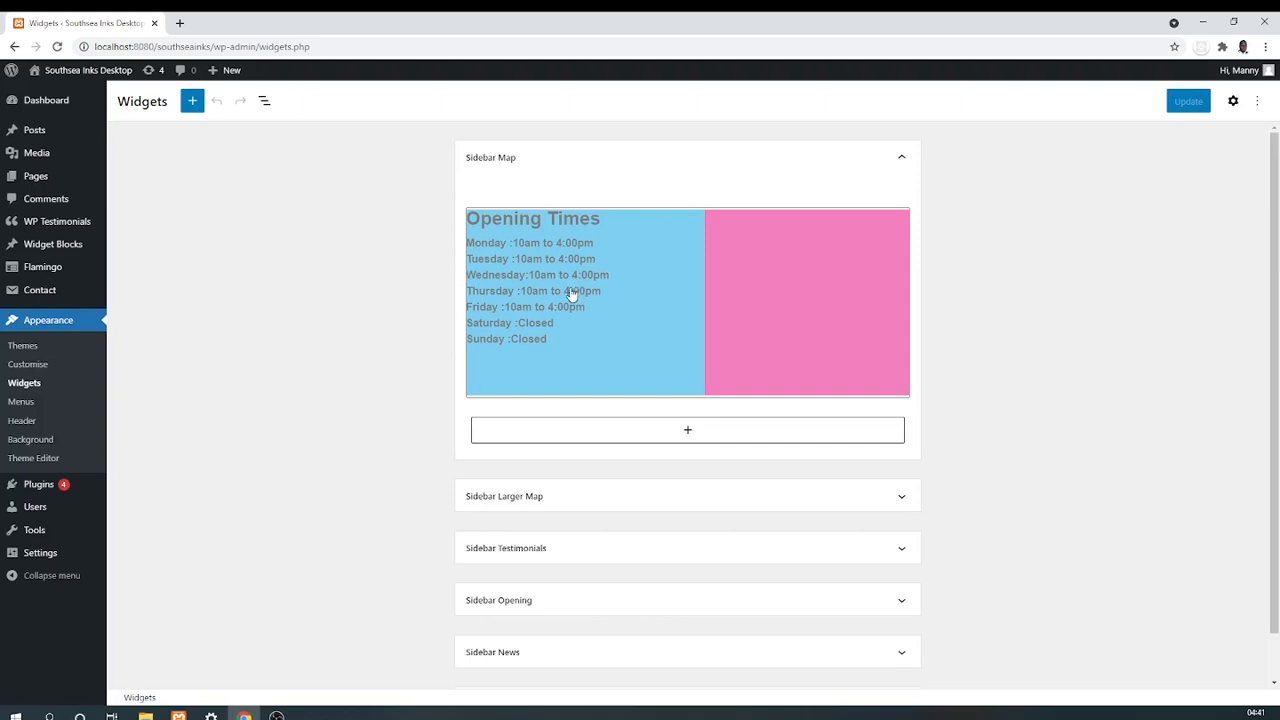
click(900, 498)
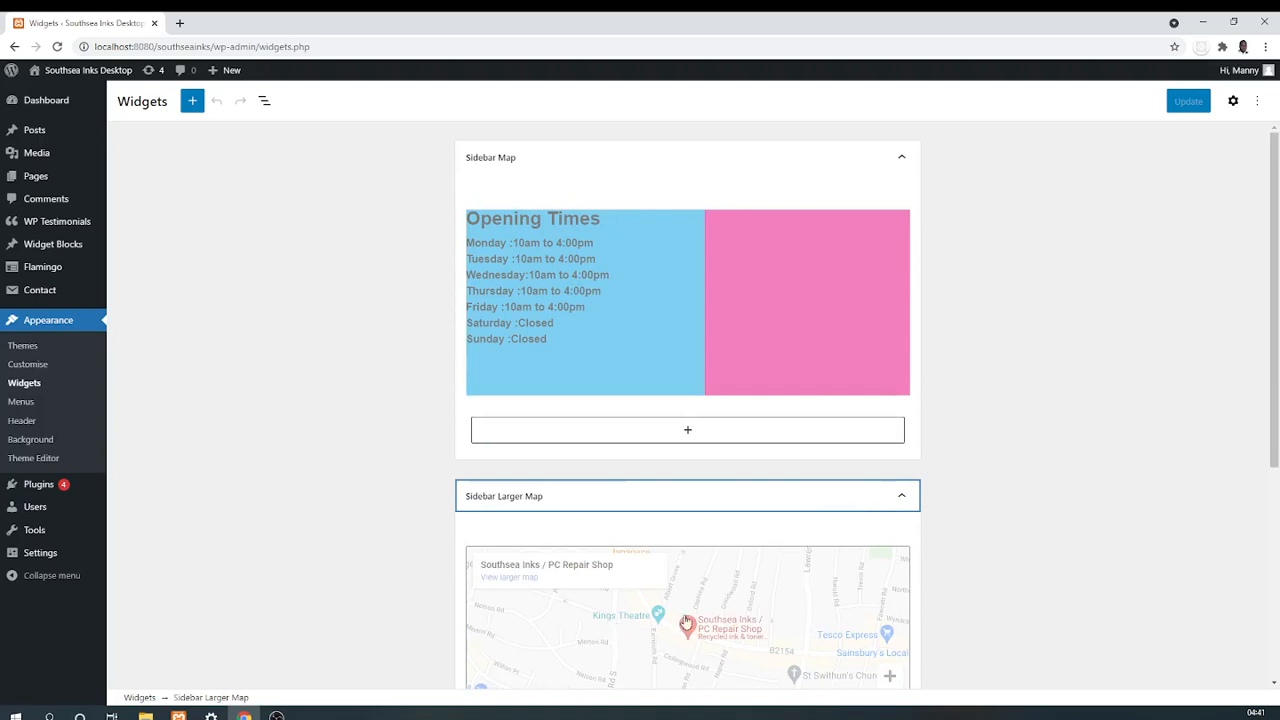
click(686, 622)
click(882, 607)
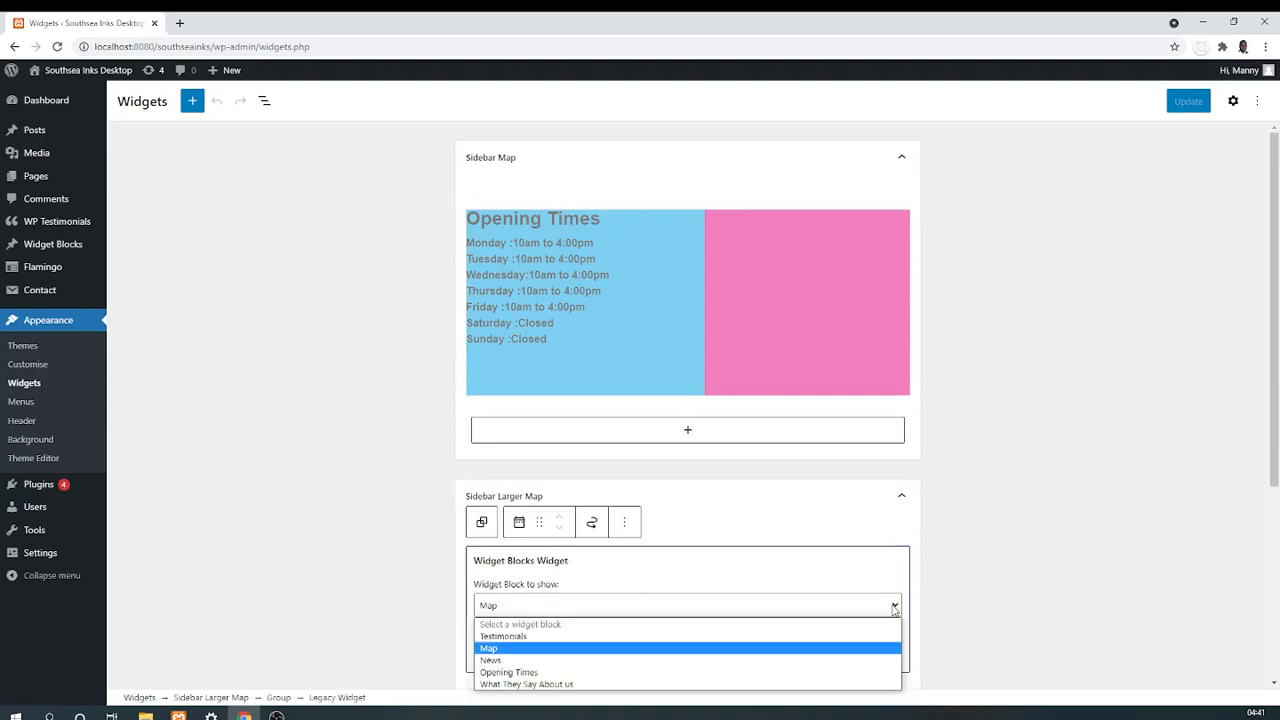
click(557, 672)
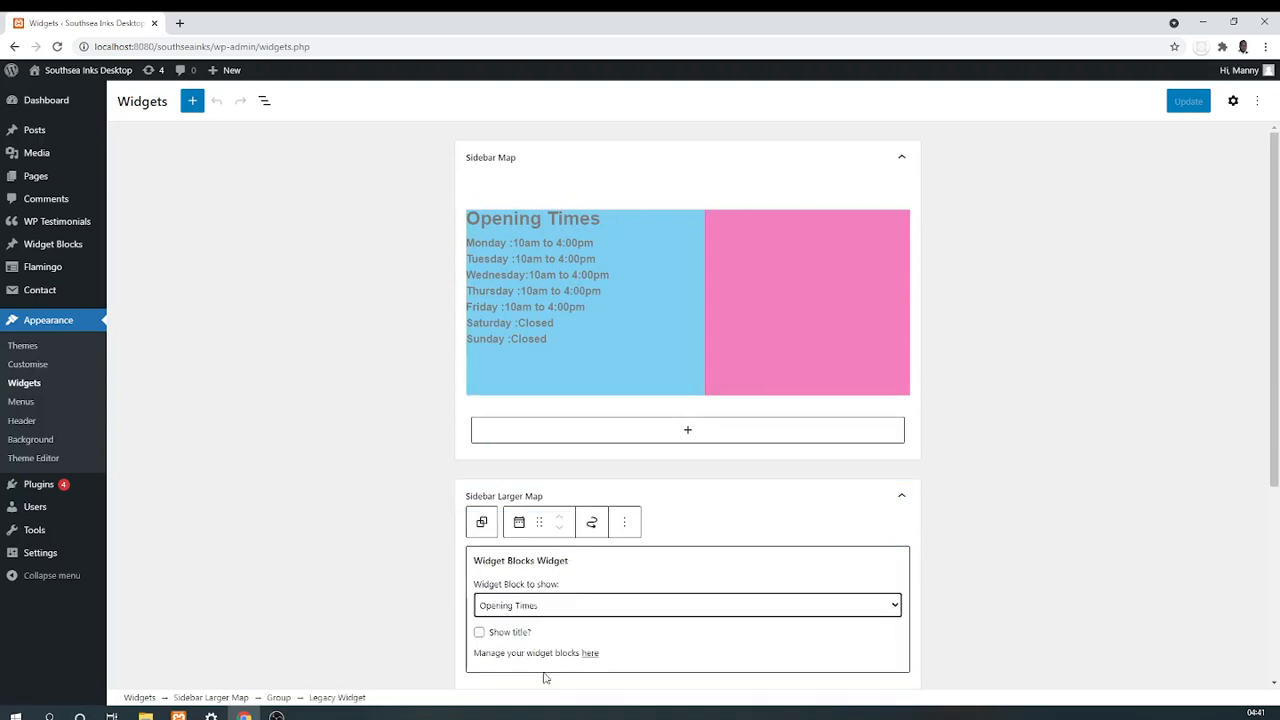
click(1183, 103)
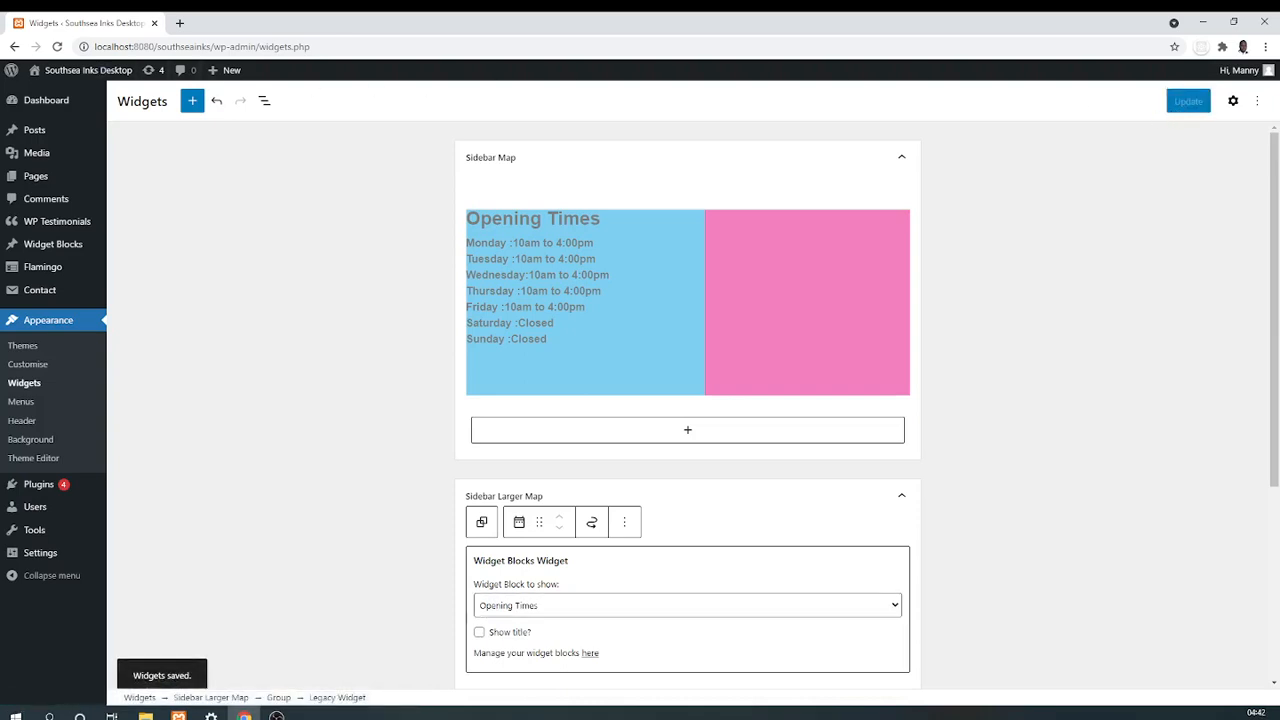
Visit the live front page again and examine the area where the larger map widget is displayed
drag(1275, 152, 1275, 241)
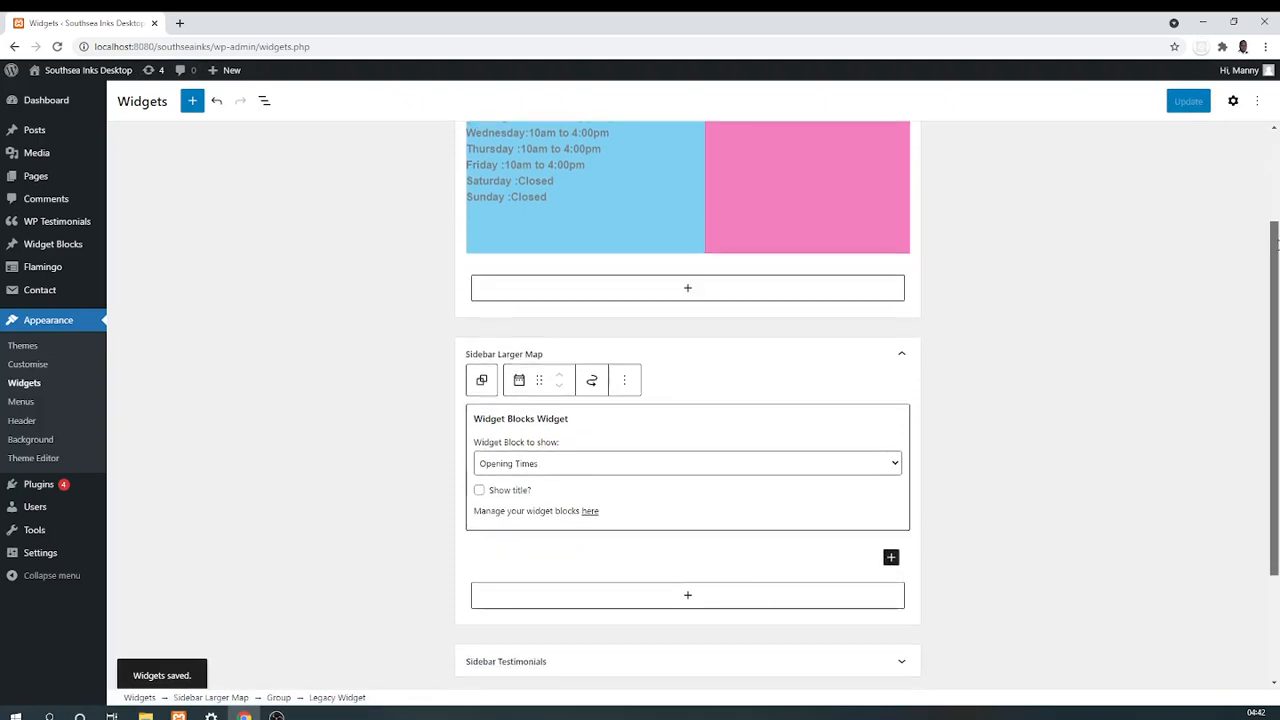
click(106, 71)
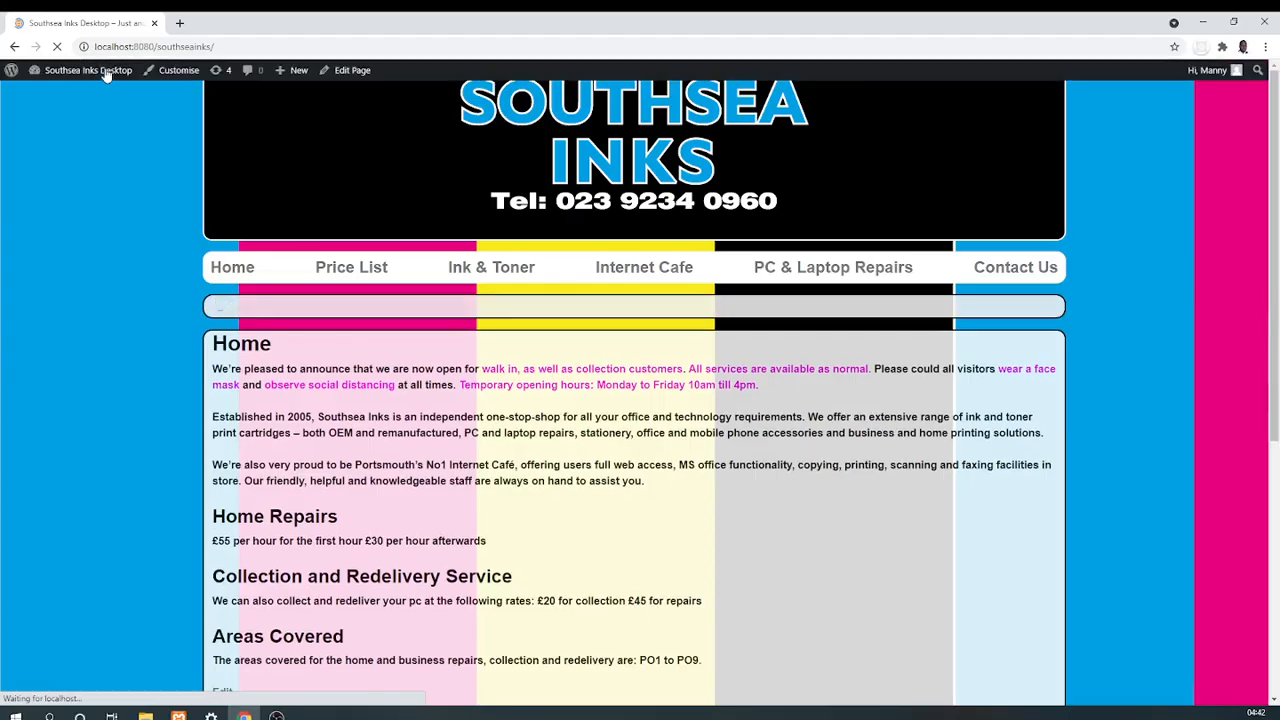
scroll(403, 166, down, 3)
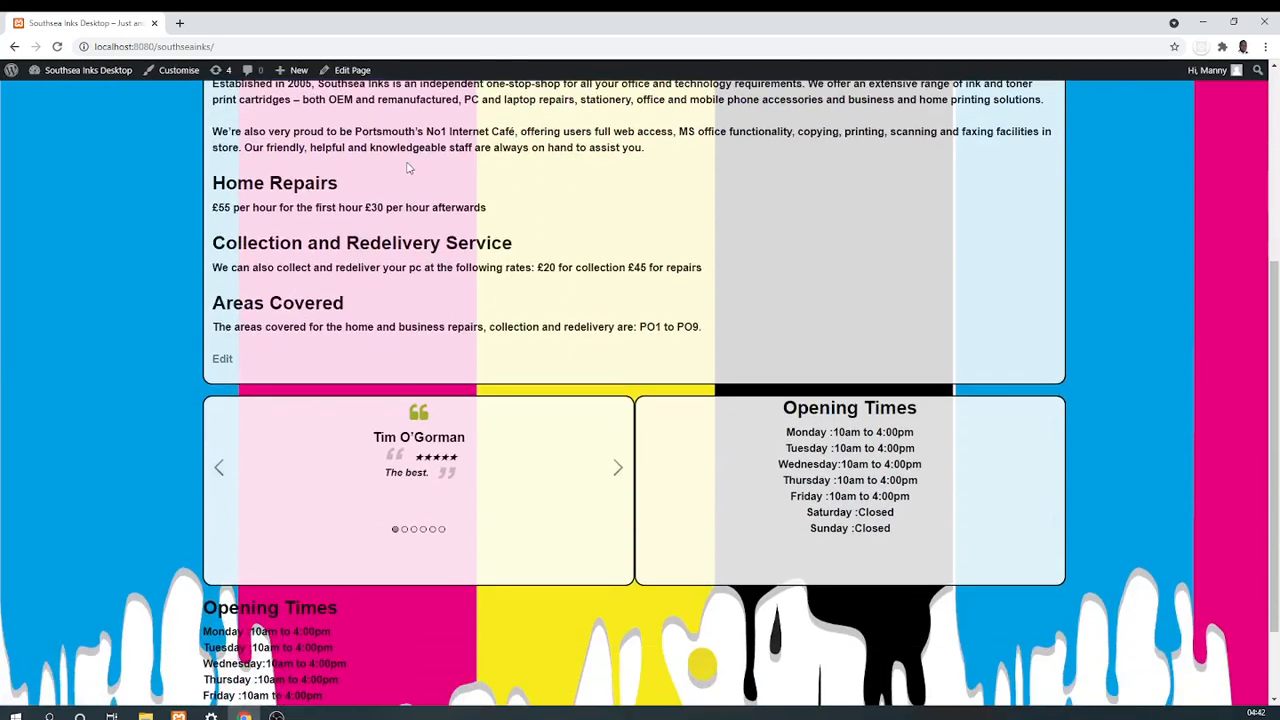
scroll(407, 168, down, 1)
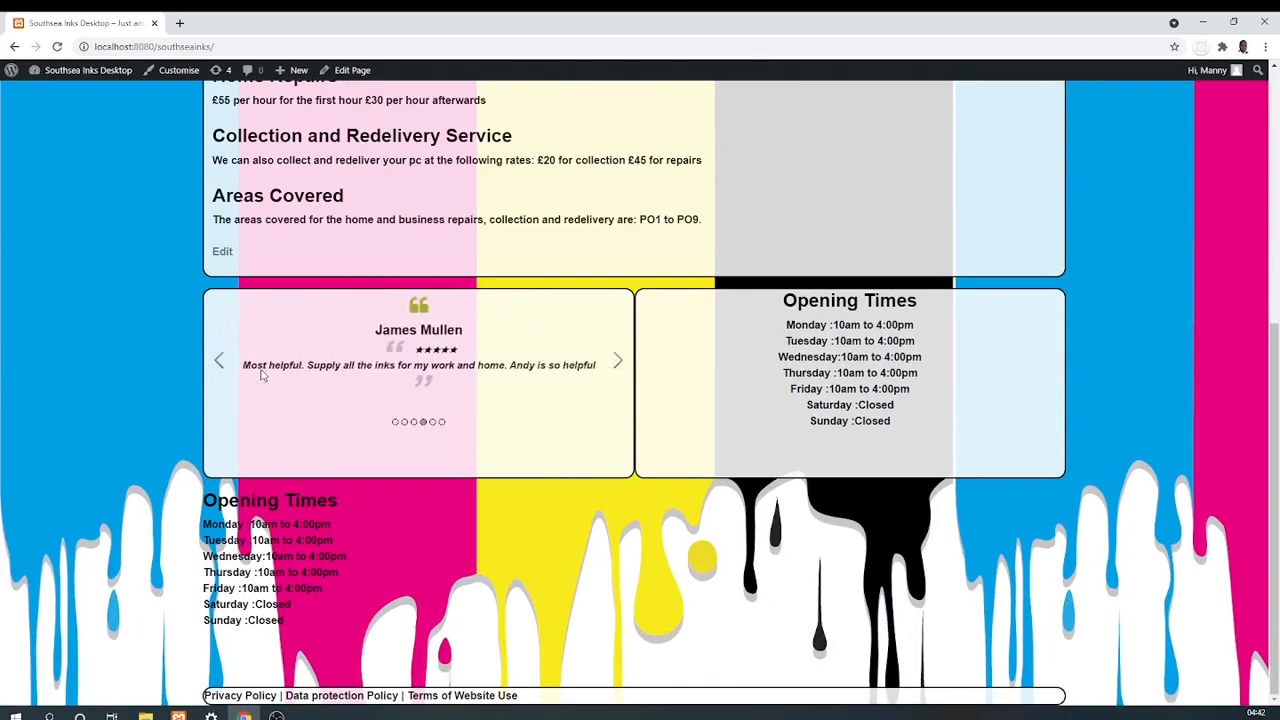
Go back from the live site to the admin area and open the widgets page
mouse_move(108, 77)
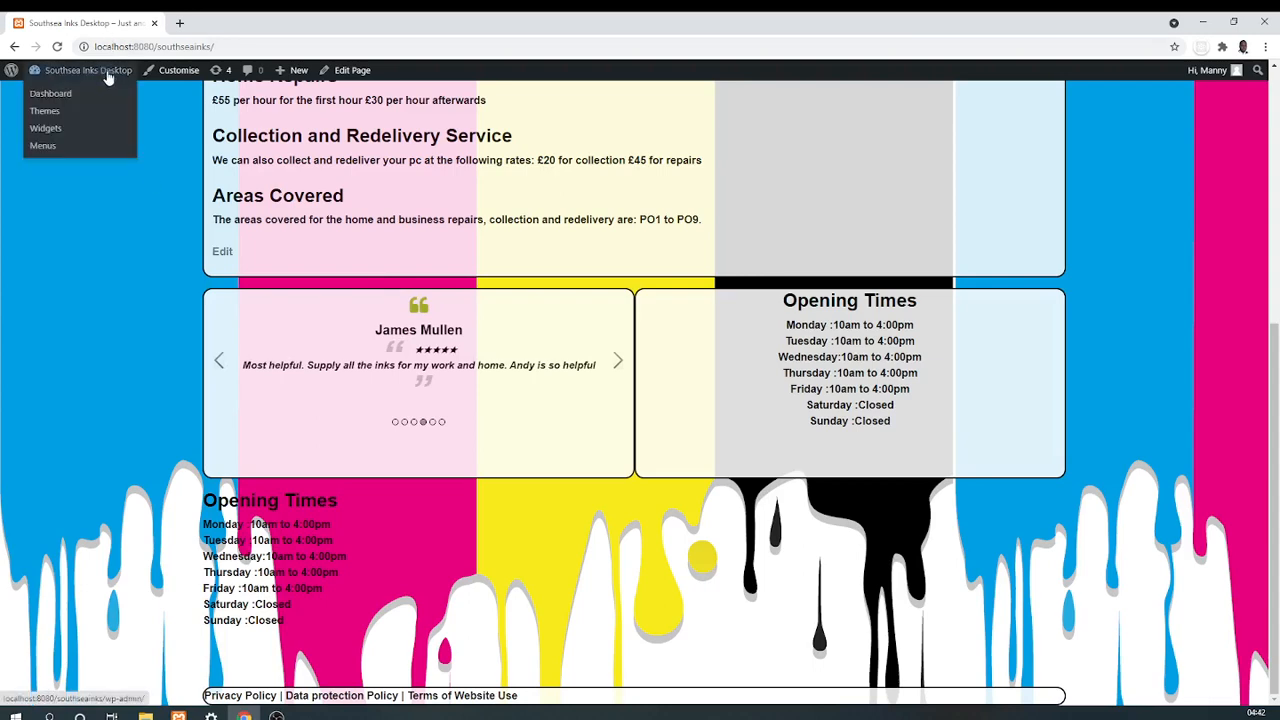
click(111, 88)
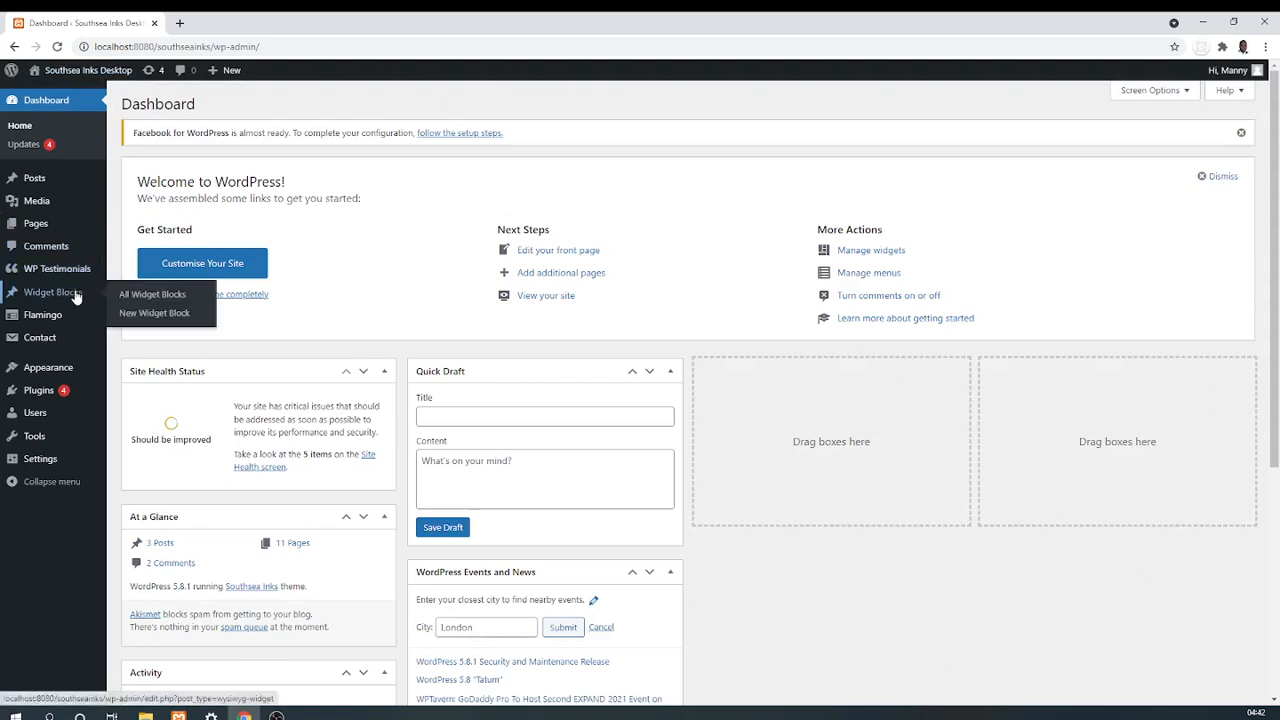
mouse_move(55, 374)
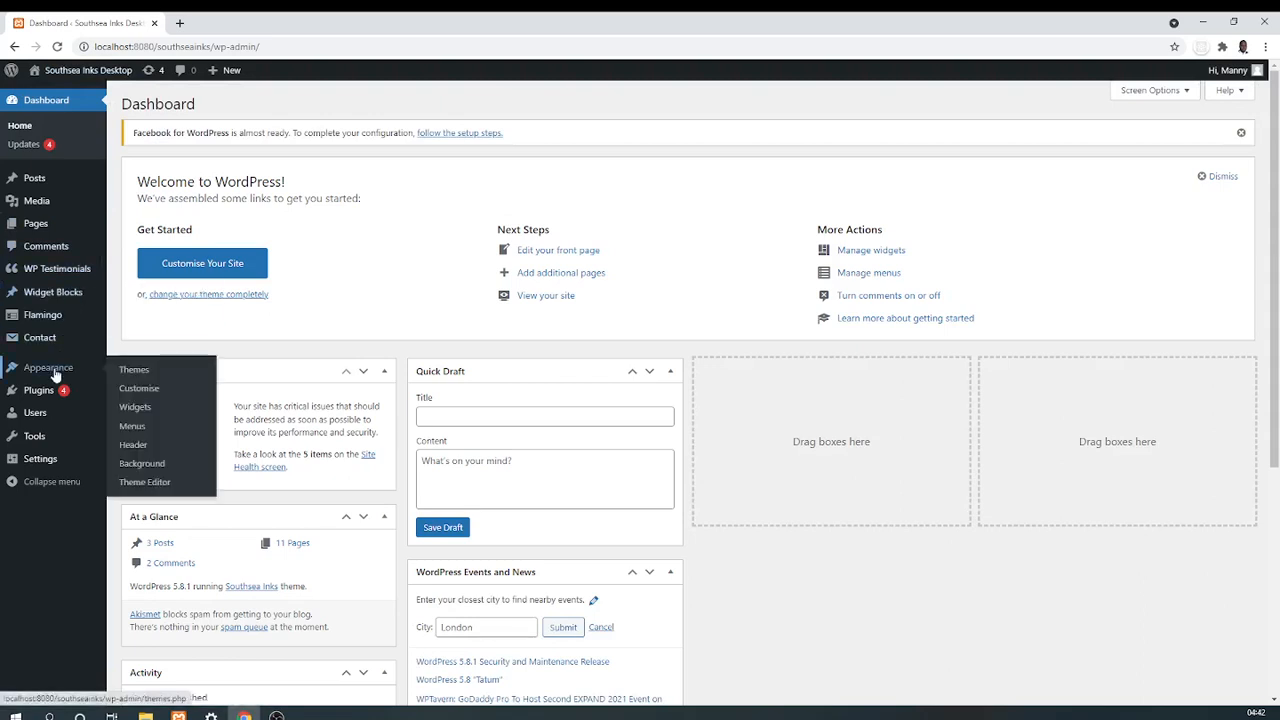
click(124, 414)
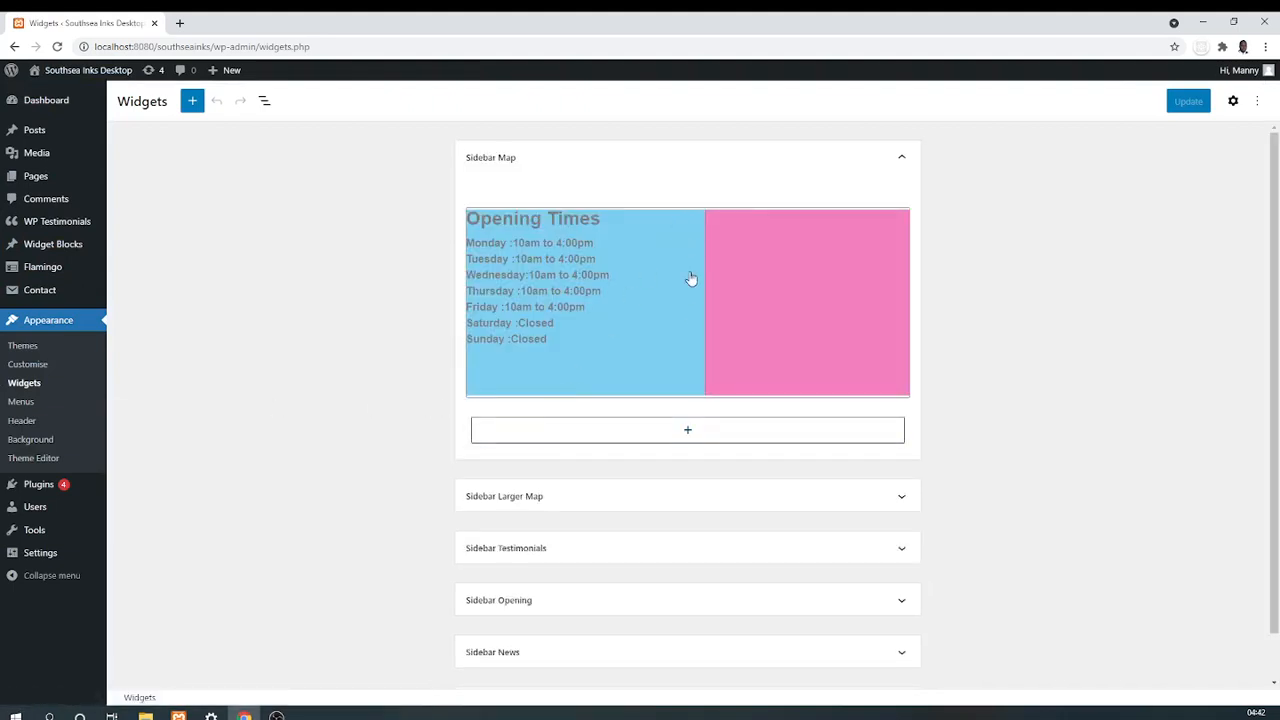
Set the Sidebar Larger Map widget to show the Map widget block and save the widgets
click(717, 498)
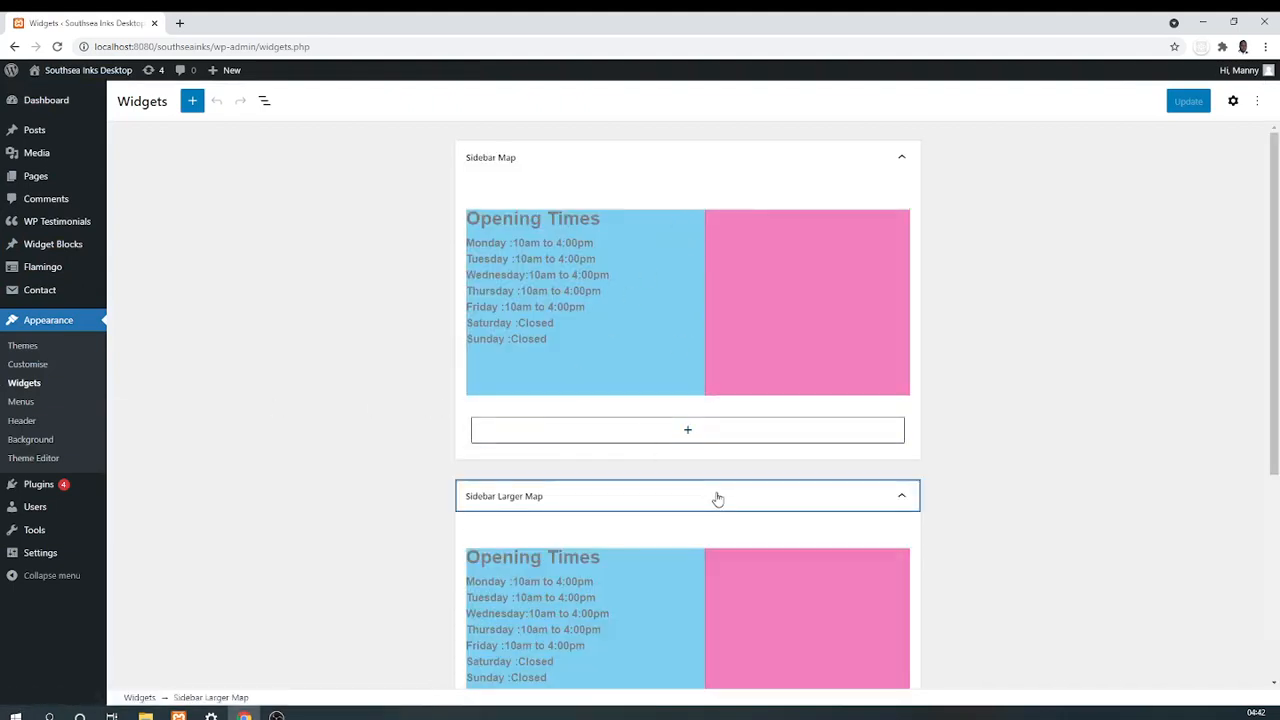
drag(1276, 248, 1276, 310)
click(662, 544)
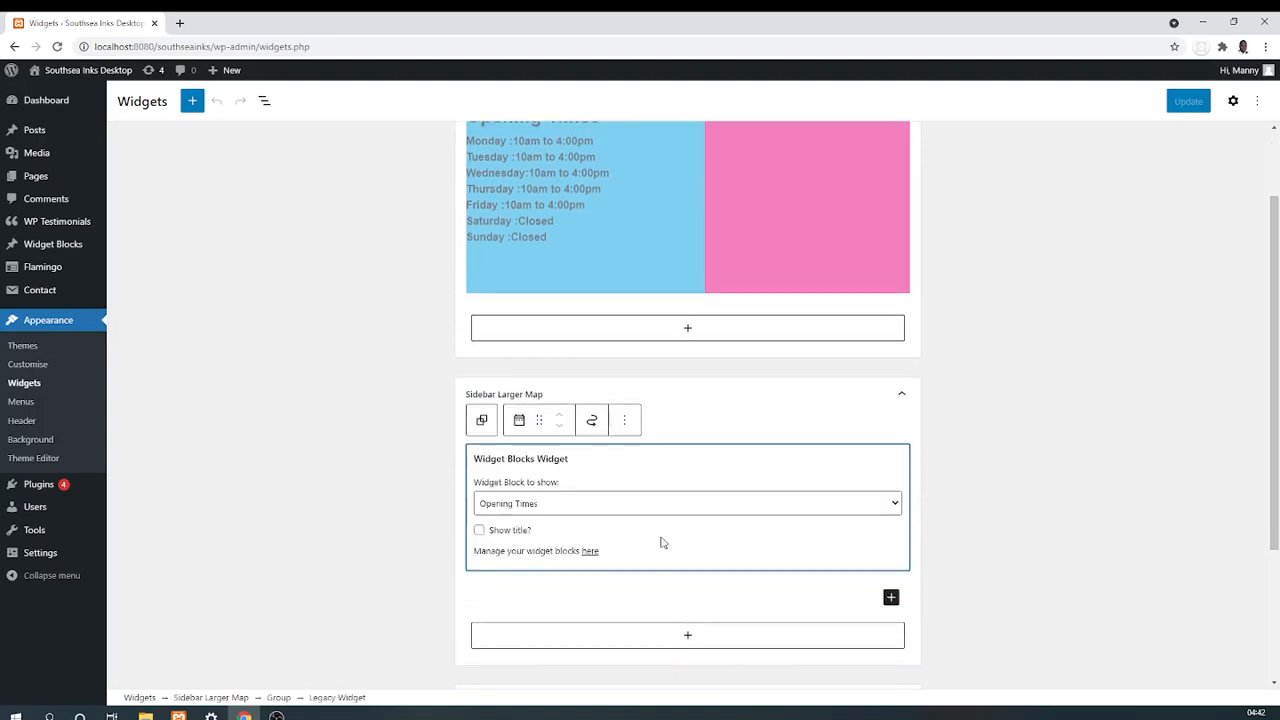
click(880, 503)
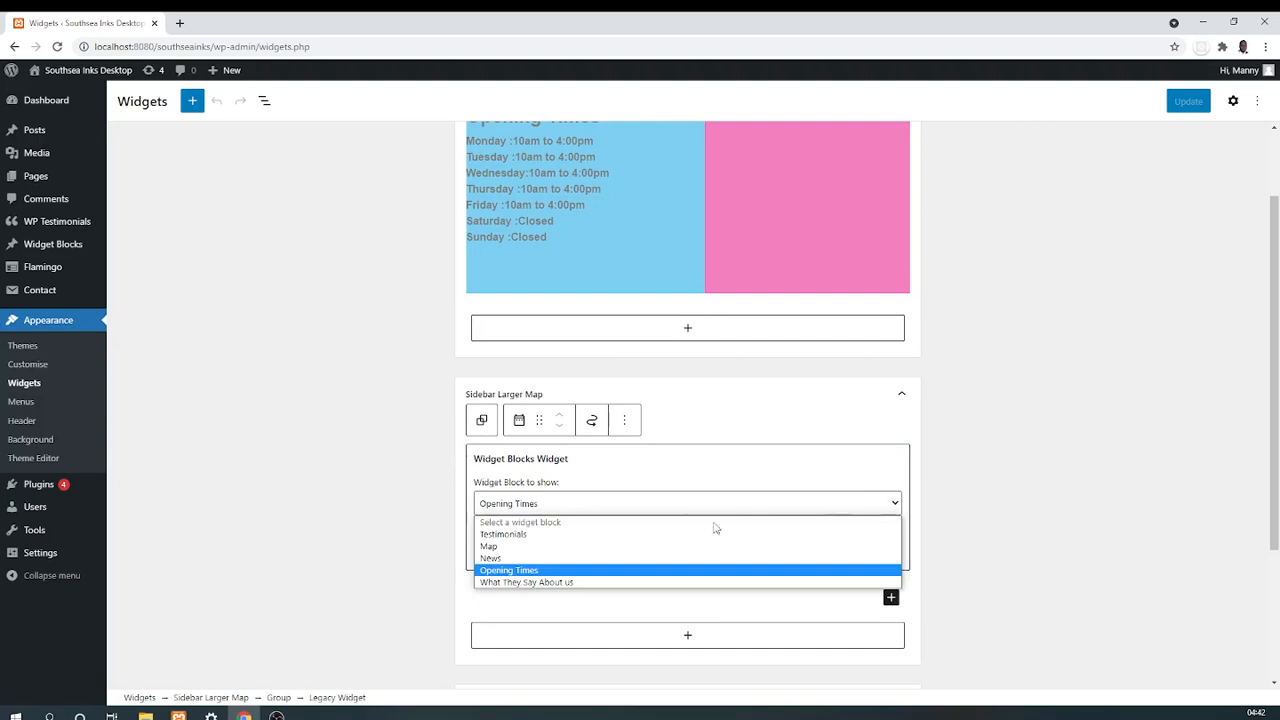
click(640, 546)
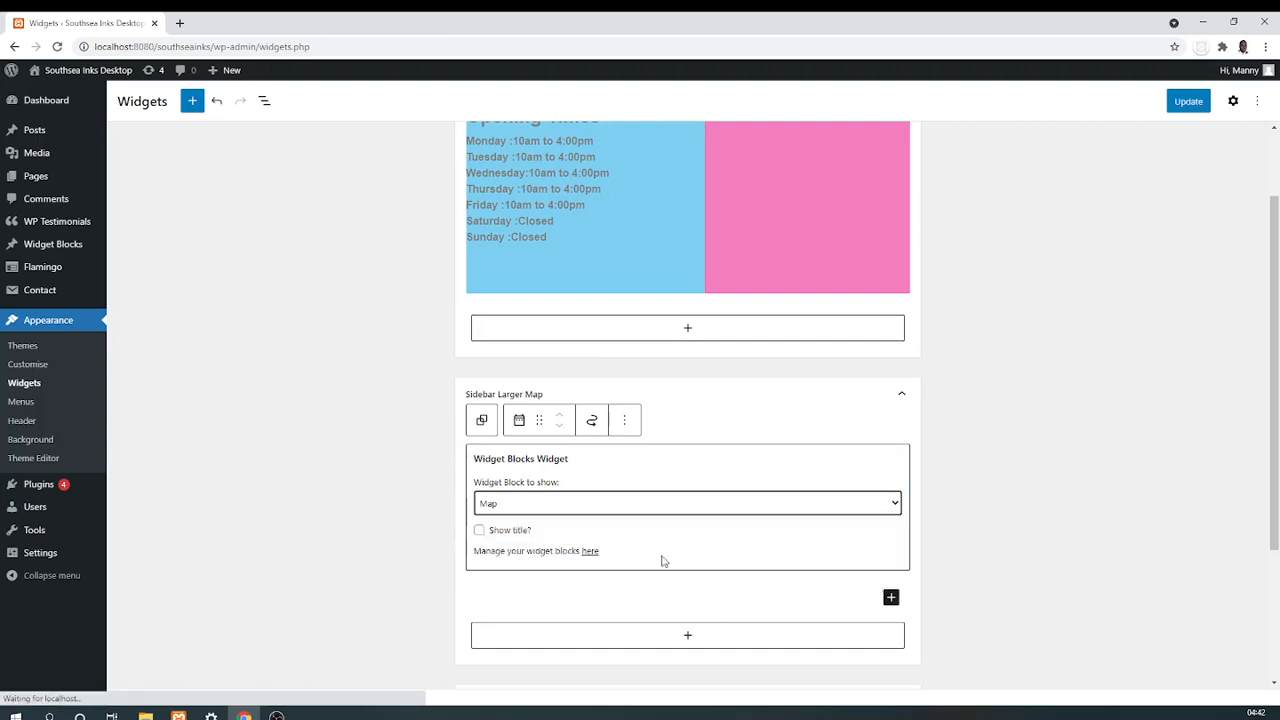
click(1182, 103)
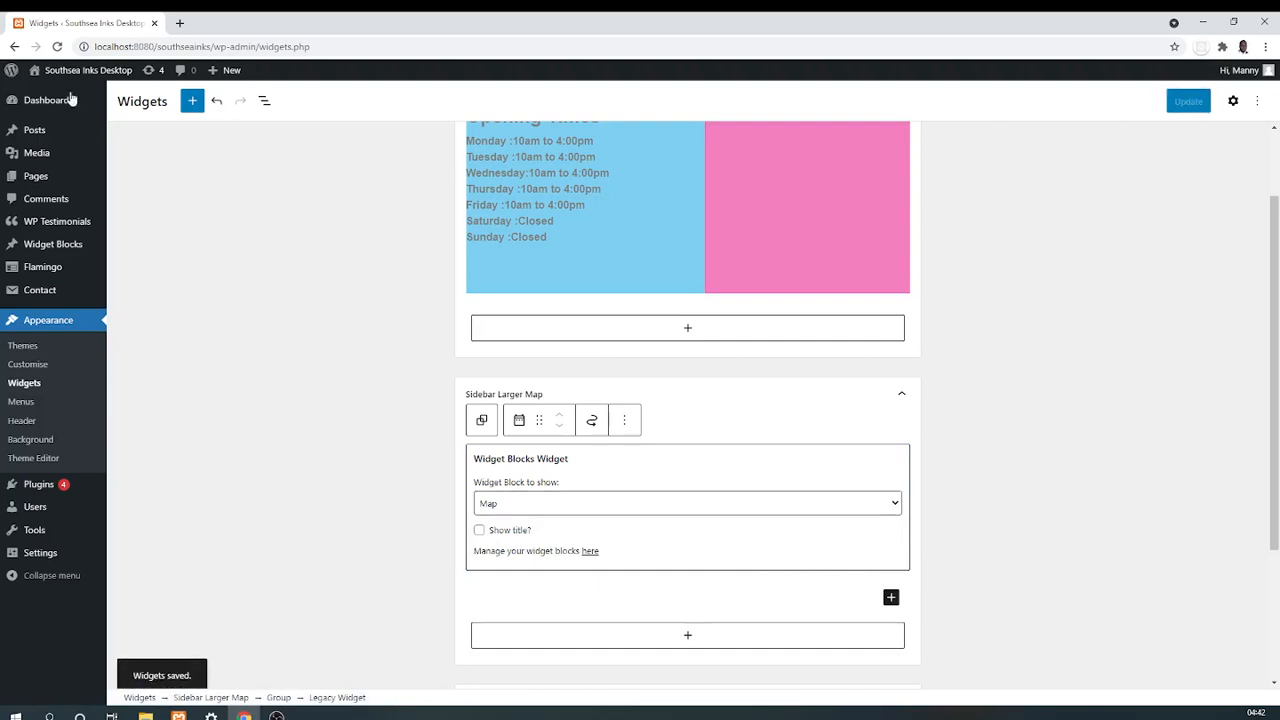
Visit the live front page and check the larger map area beneath the testimonials and opening times
mouse_move(62, 78)
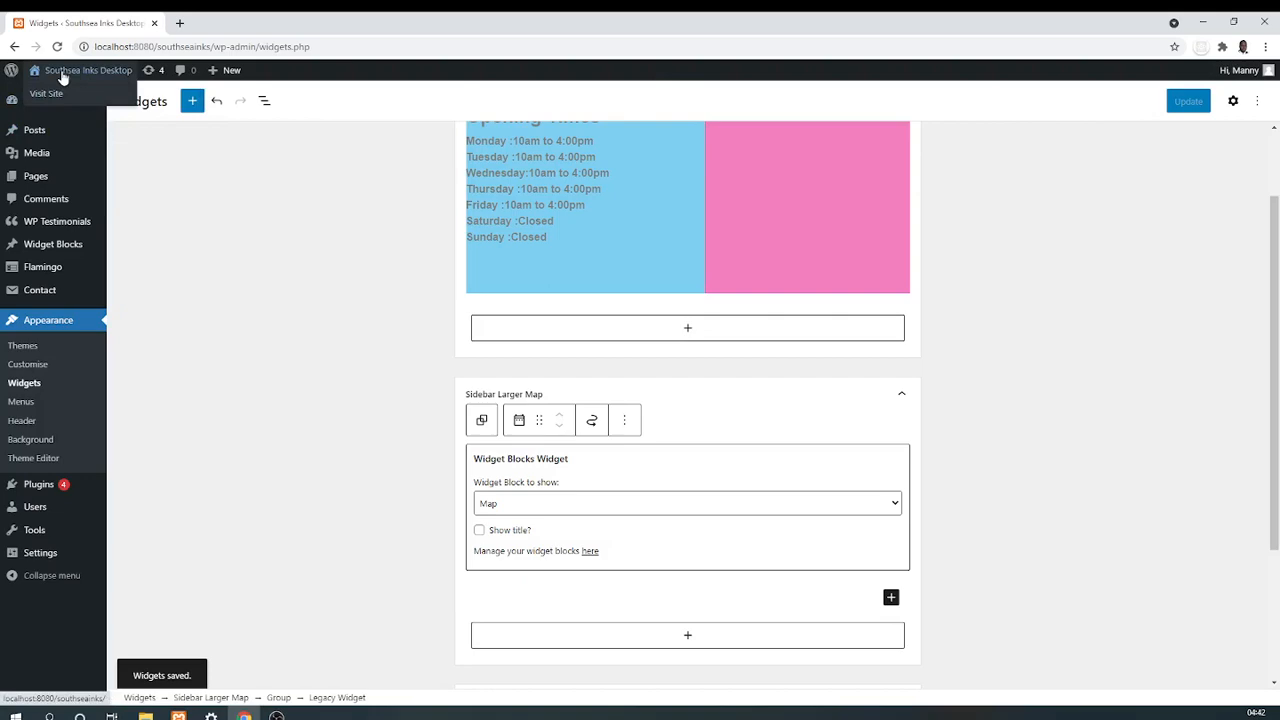
click(62, 78)
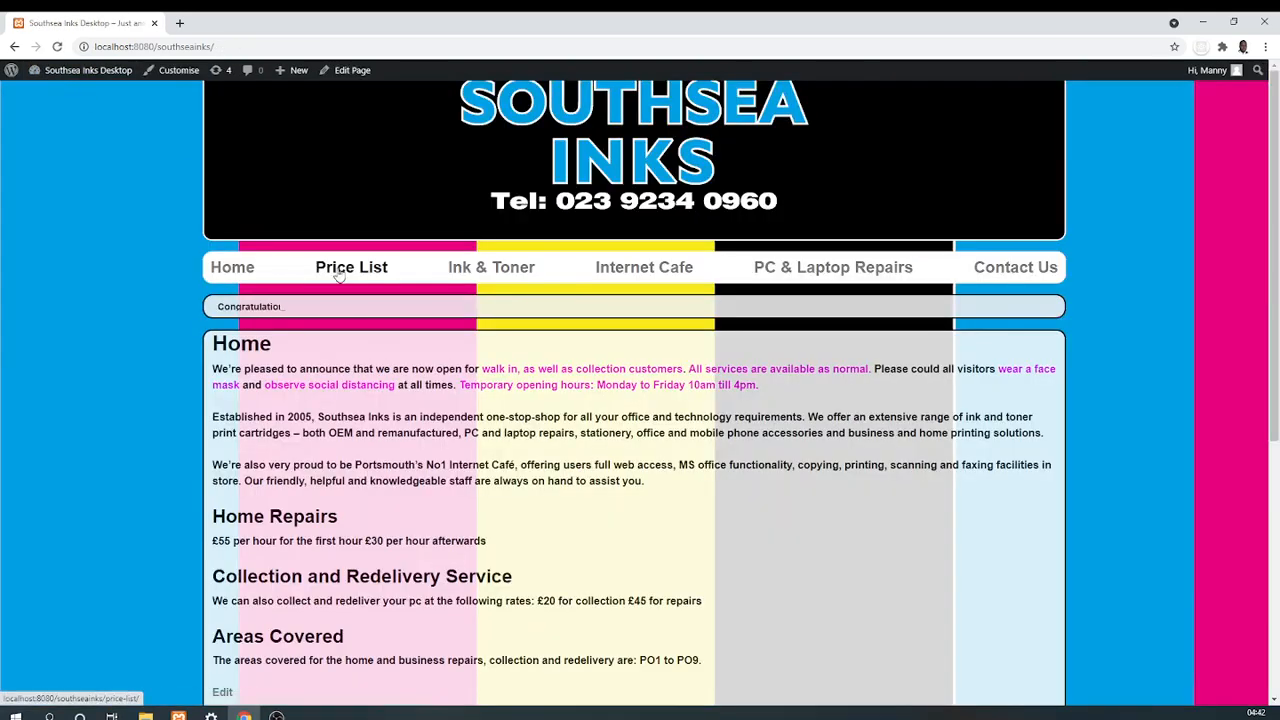
scroll(343, 270, down, 4)
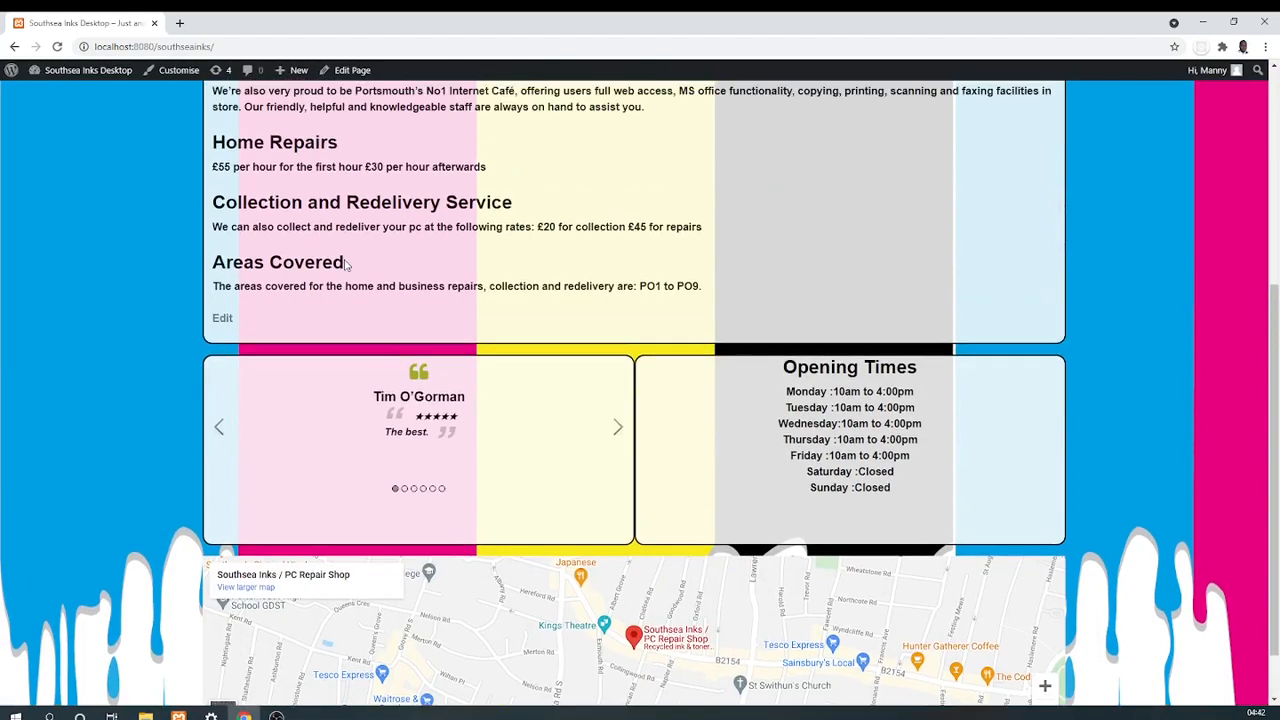
scroll(345, 264, down, 1)
scroll(345, 264, up, 5)
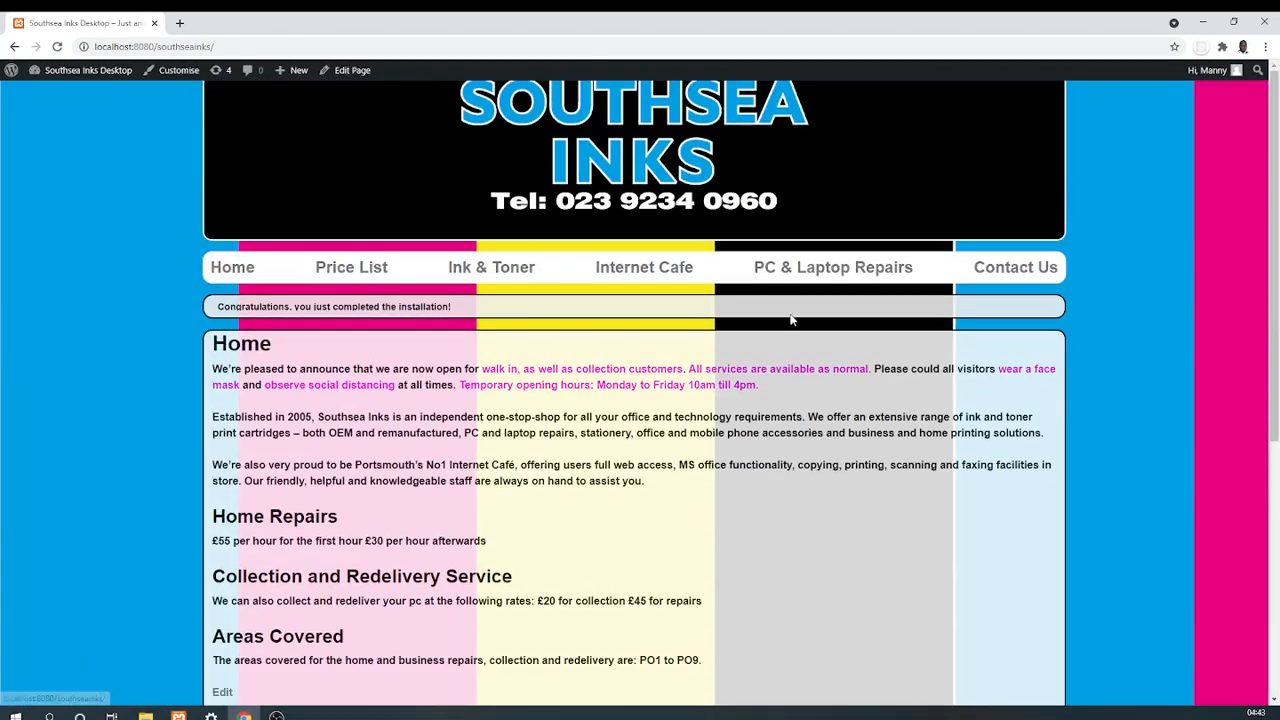
Open the site's Contact Us page and check the widget area beneath the contact form
click(1030, 278)
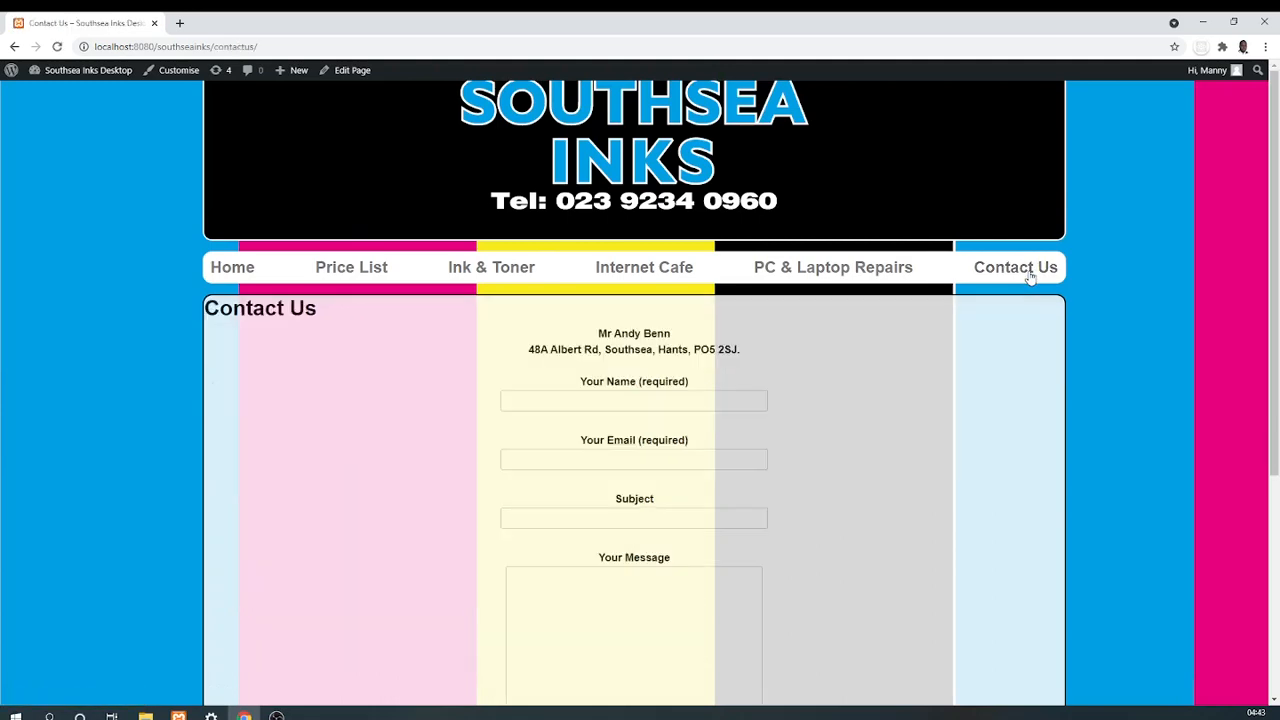
scroll(1005, 323, down, 1)
scroll(1005, 323, down, 3)
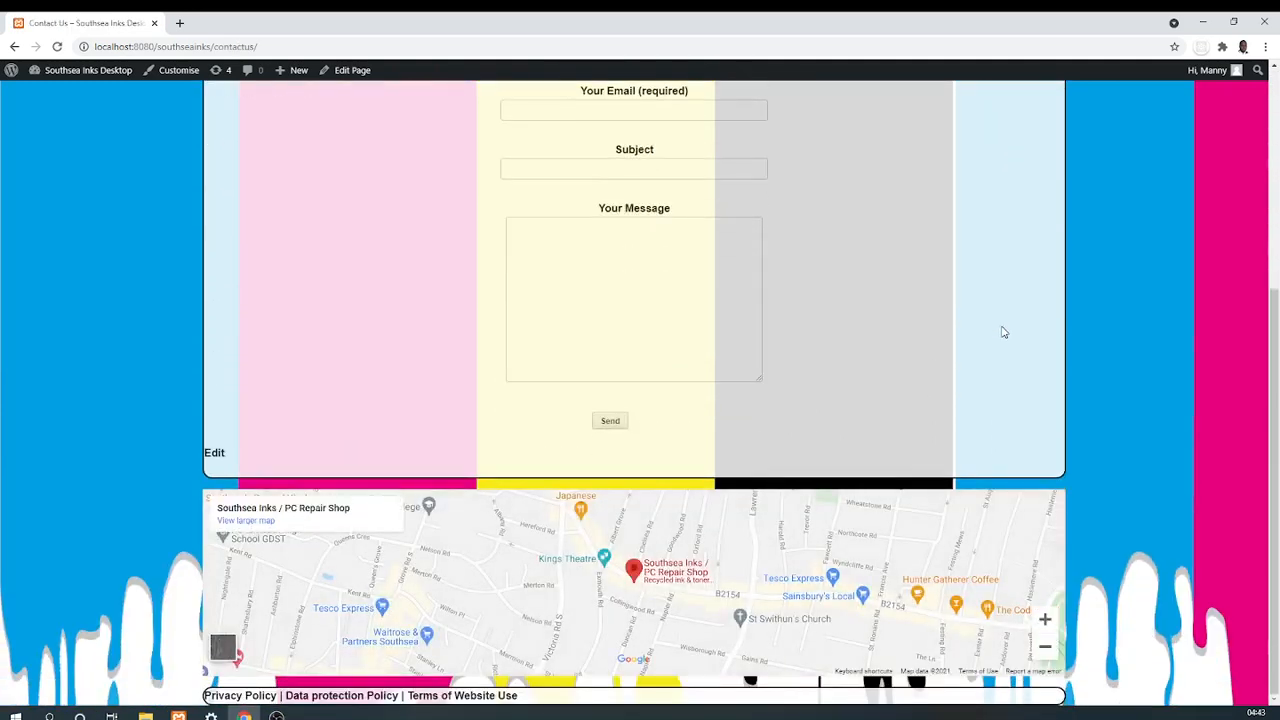
scroll(1003, 332, up, 4)
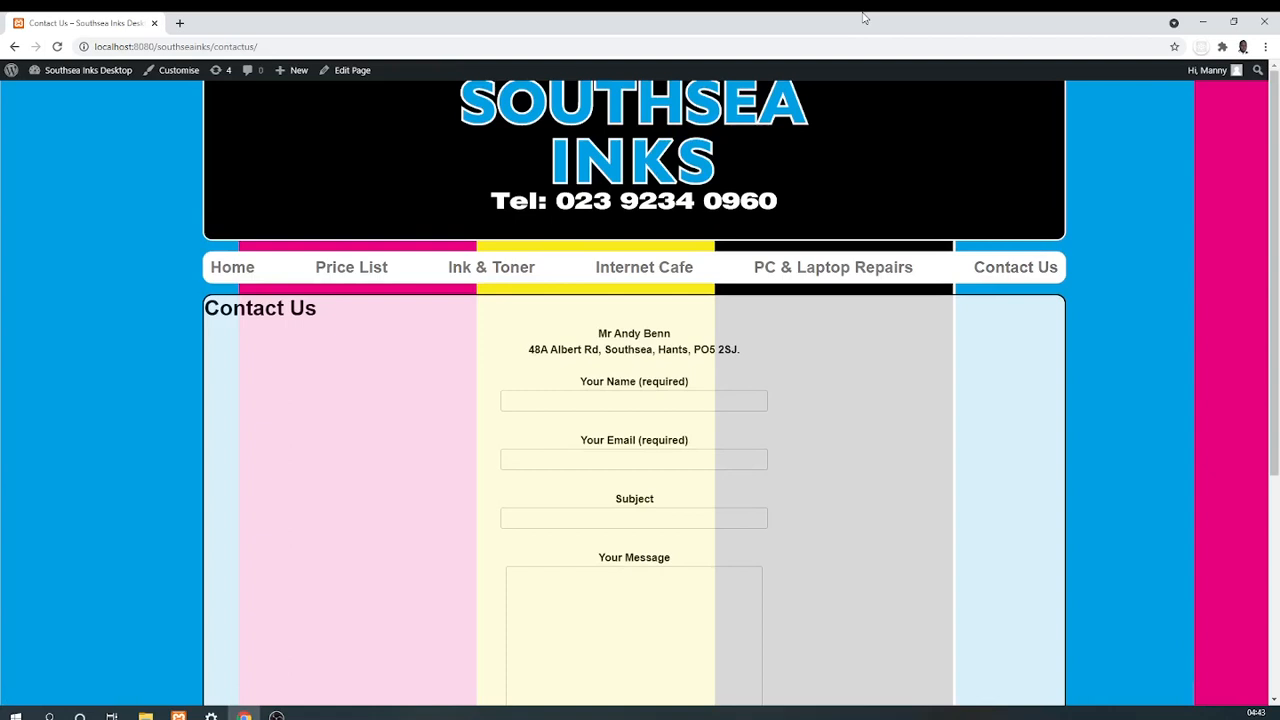
Return to the admin area, list all widget blocks and open the Opening Times block to view its content
click(62, 88)
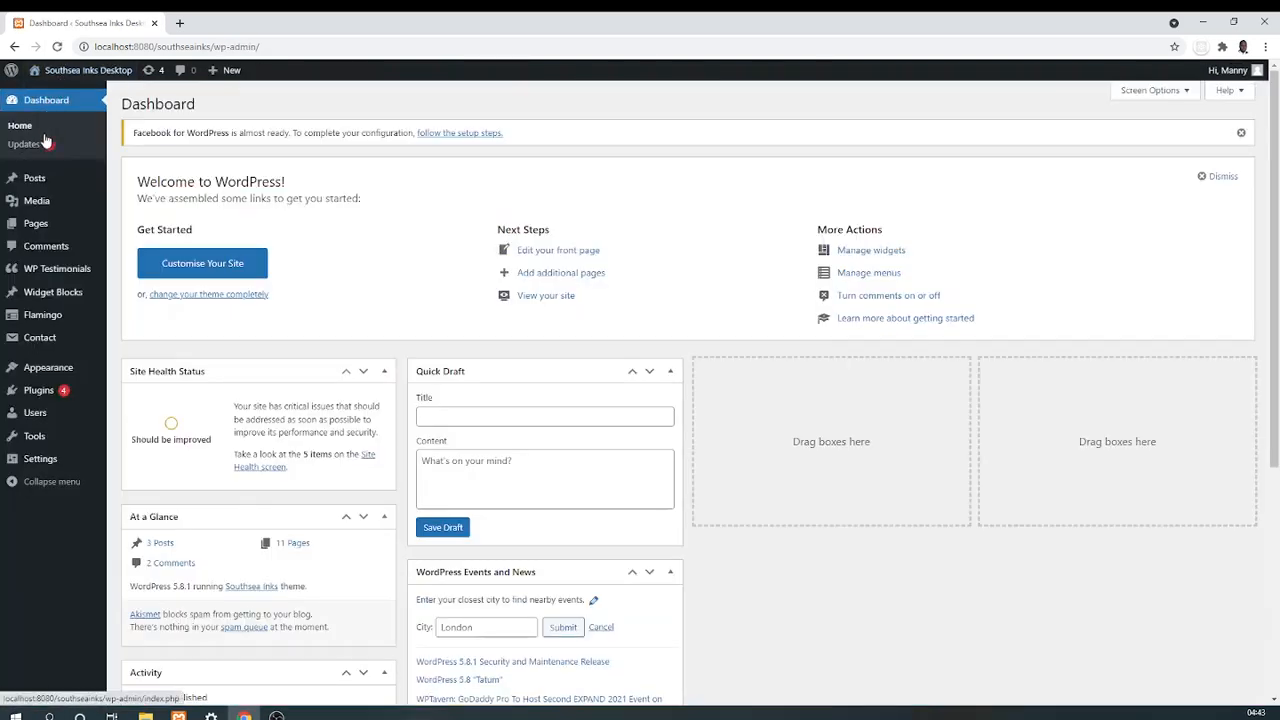
mouse_move(62, 302)
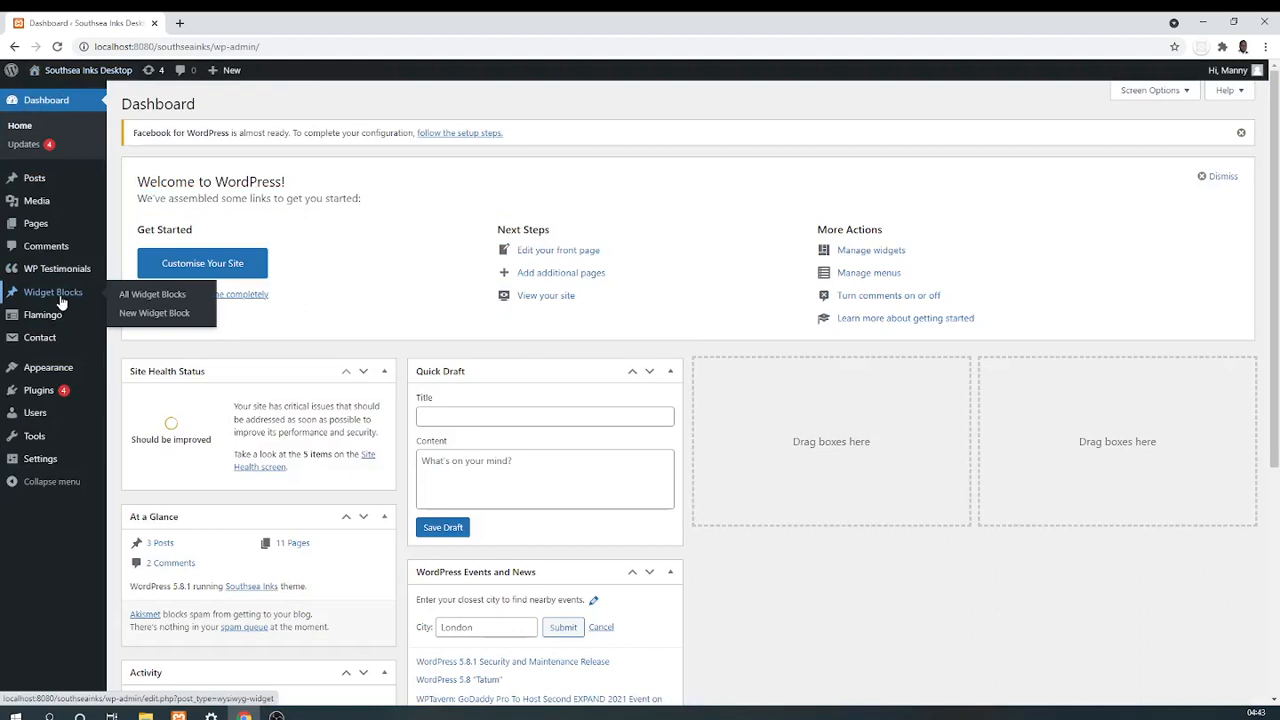
mouse_move(82, 88)
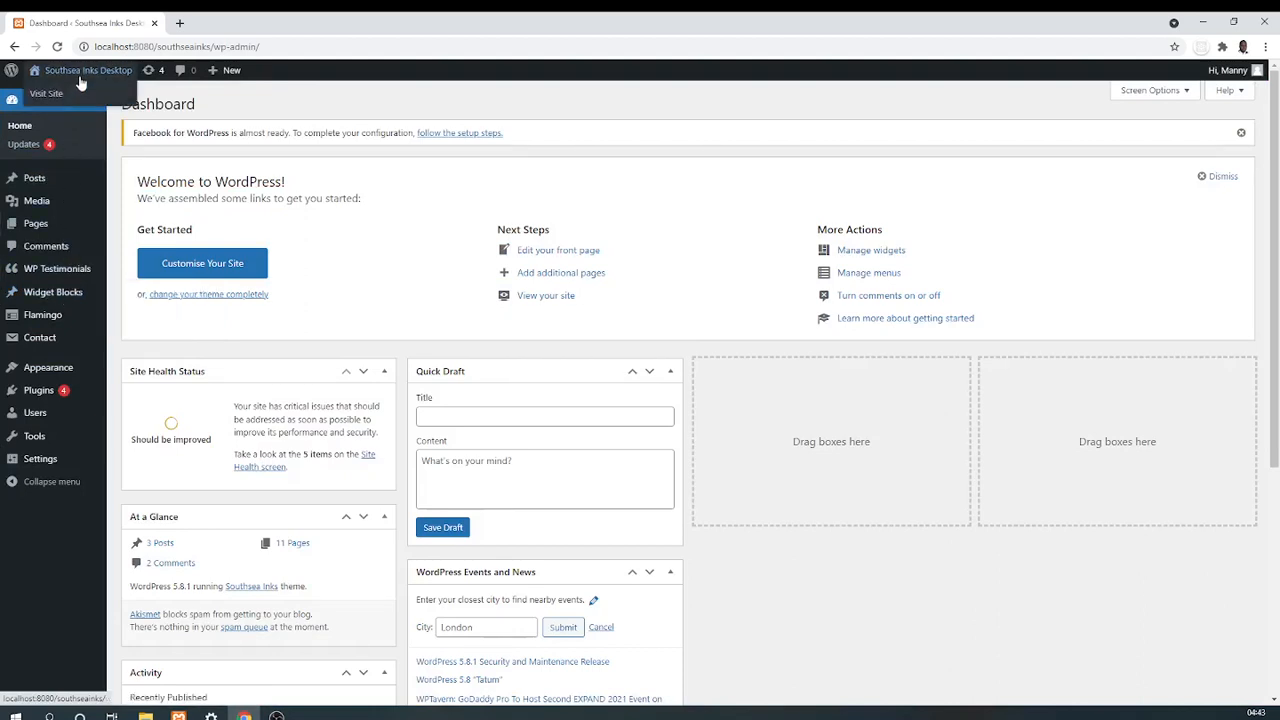
click(55, 292)
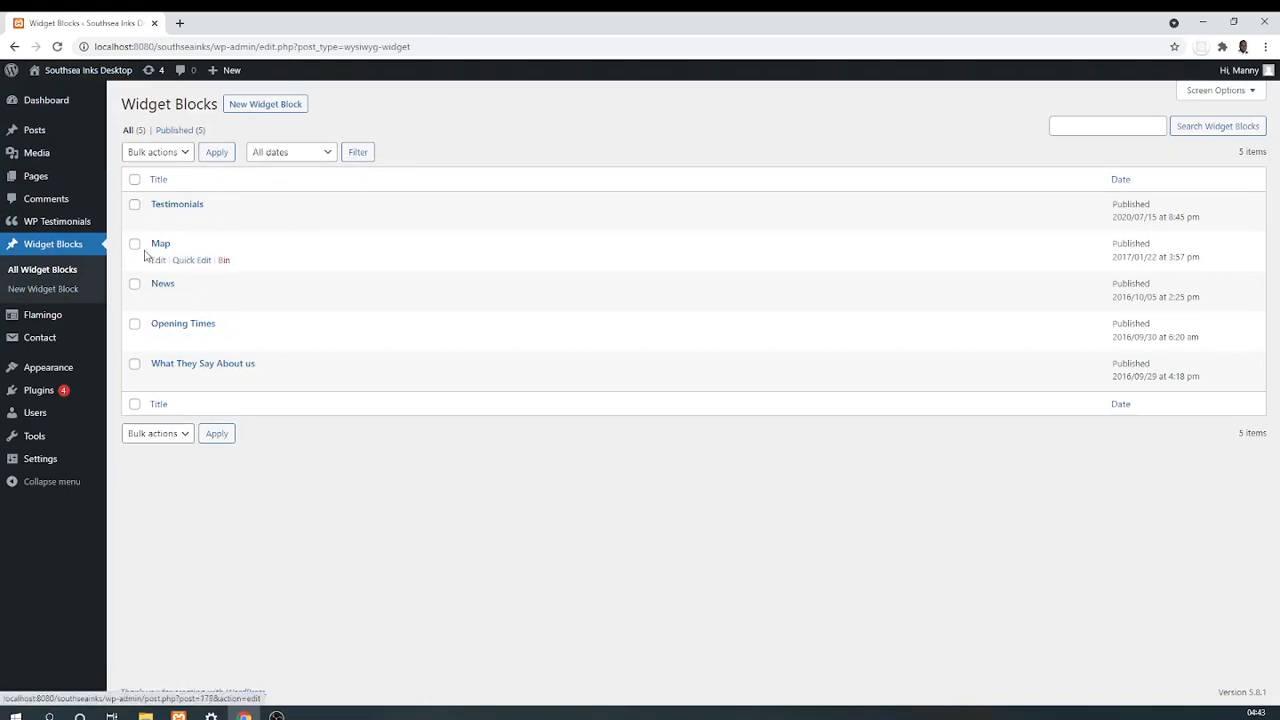
mouse_move(65, 372)
click(160, 341)
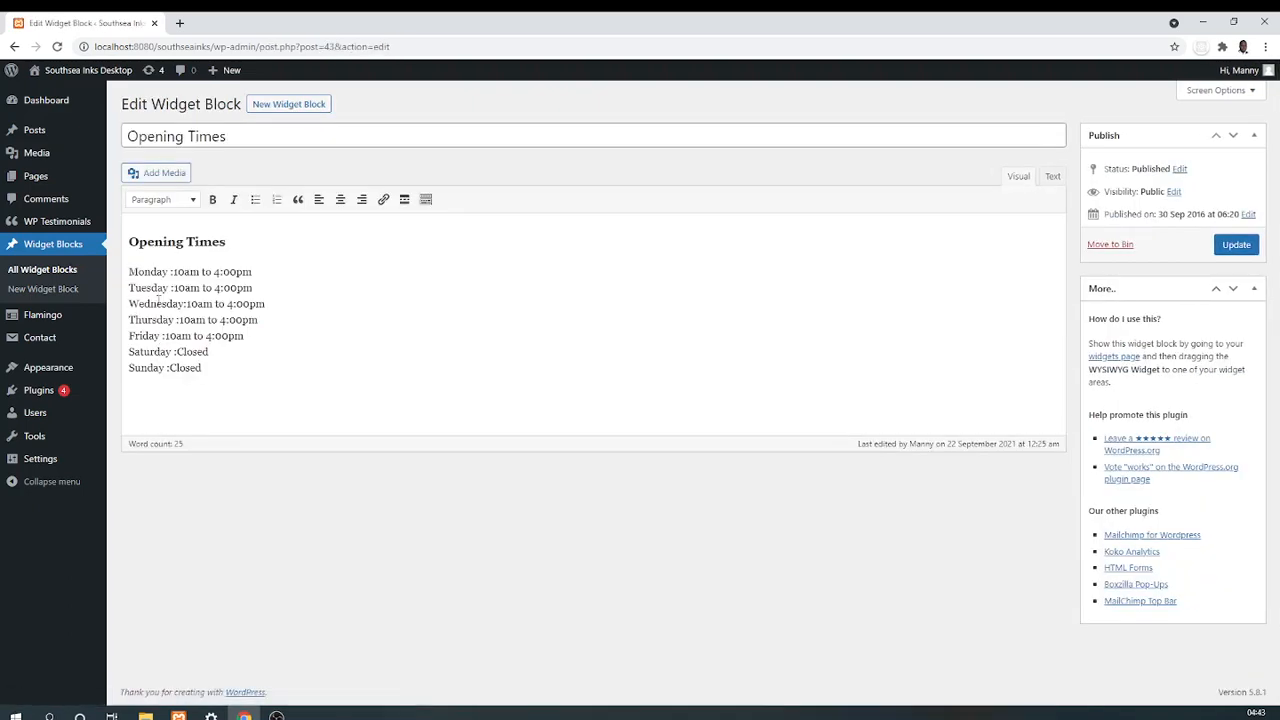
Return to the widgets page and review which widget blocks the Sidebar Larger Map widget can show
click(42, 378)
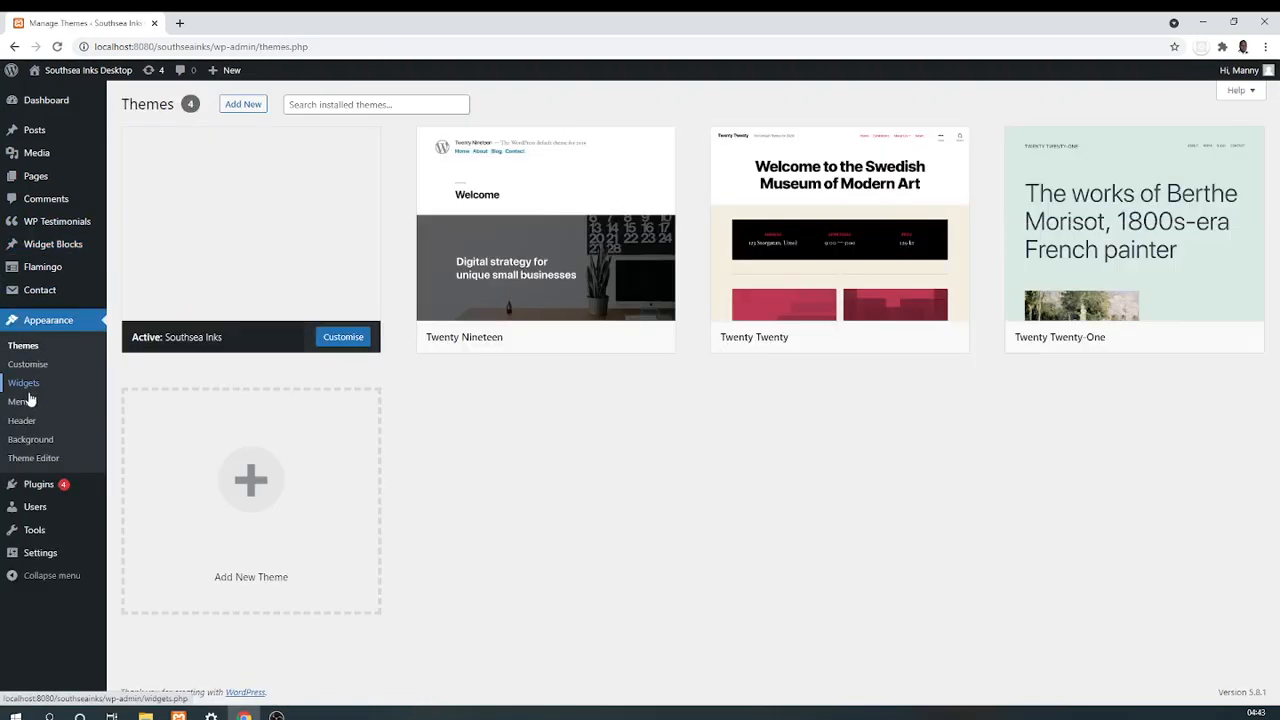
click(24, 389)
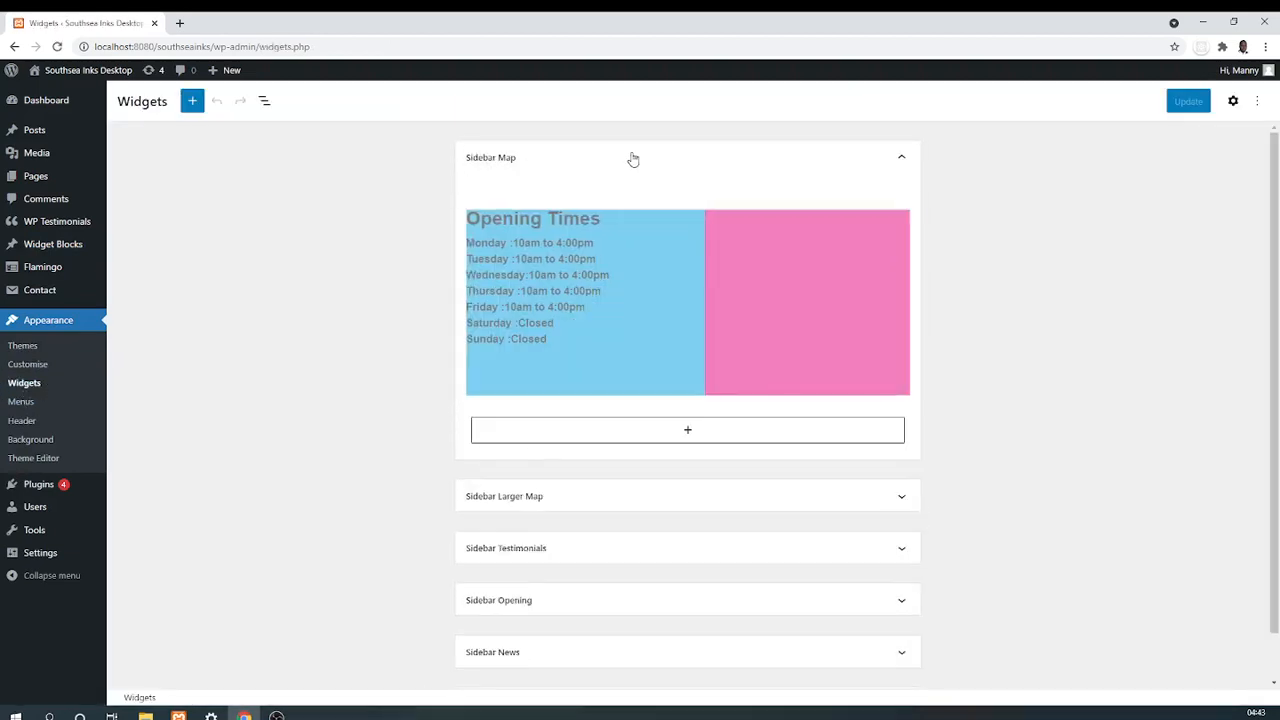
click(900, 496)
drag(1278, 235, 1014, 426)
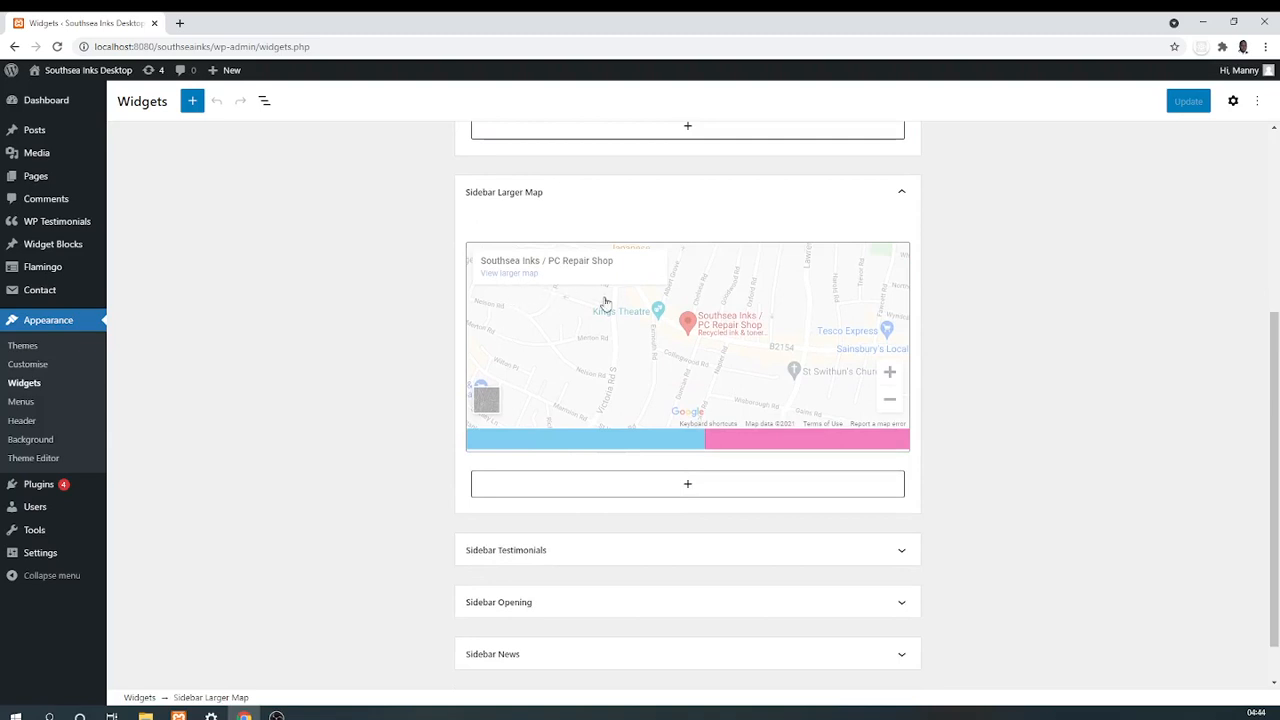
click(651, 314)
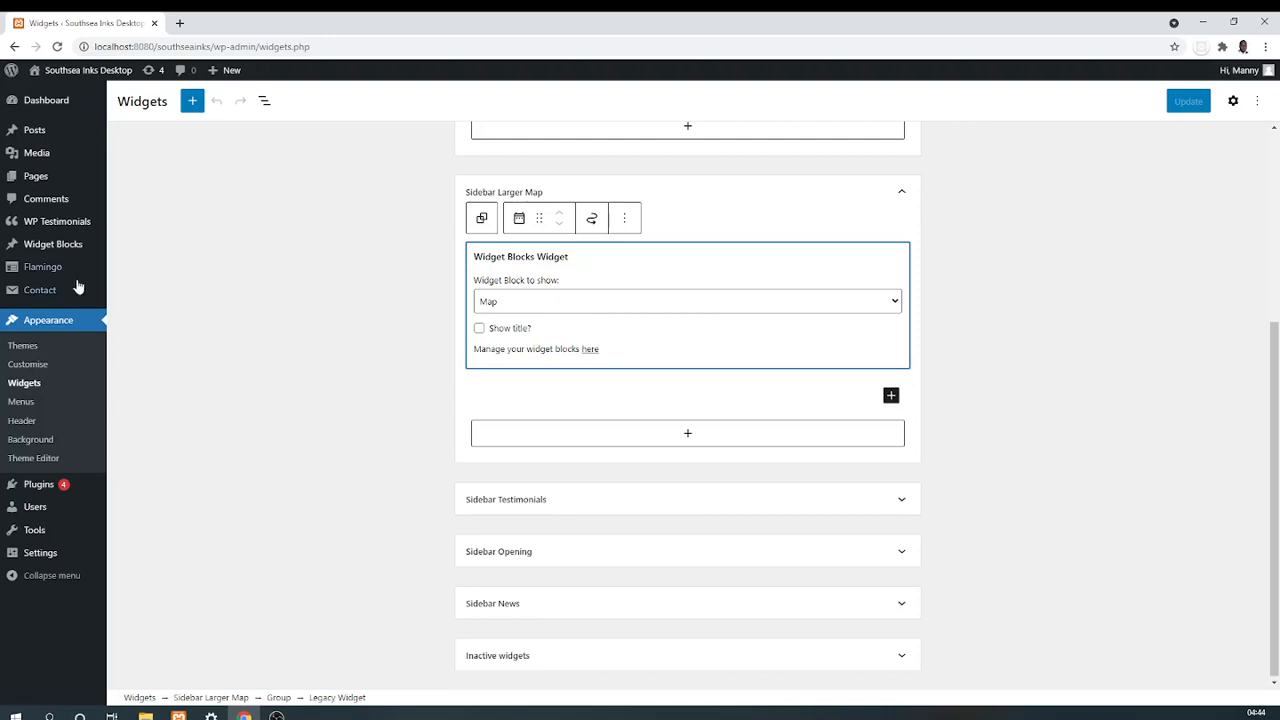
click(896, 305)
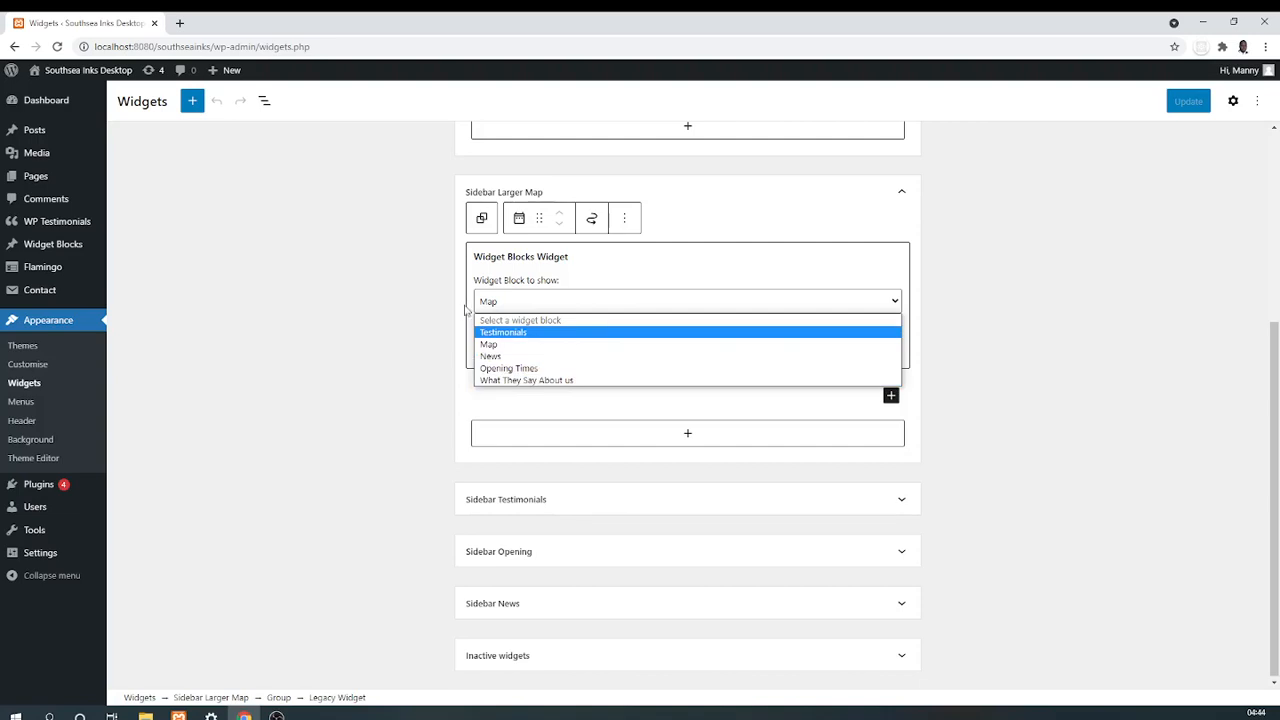
click(276, 716)
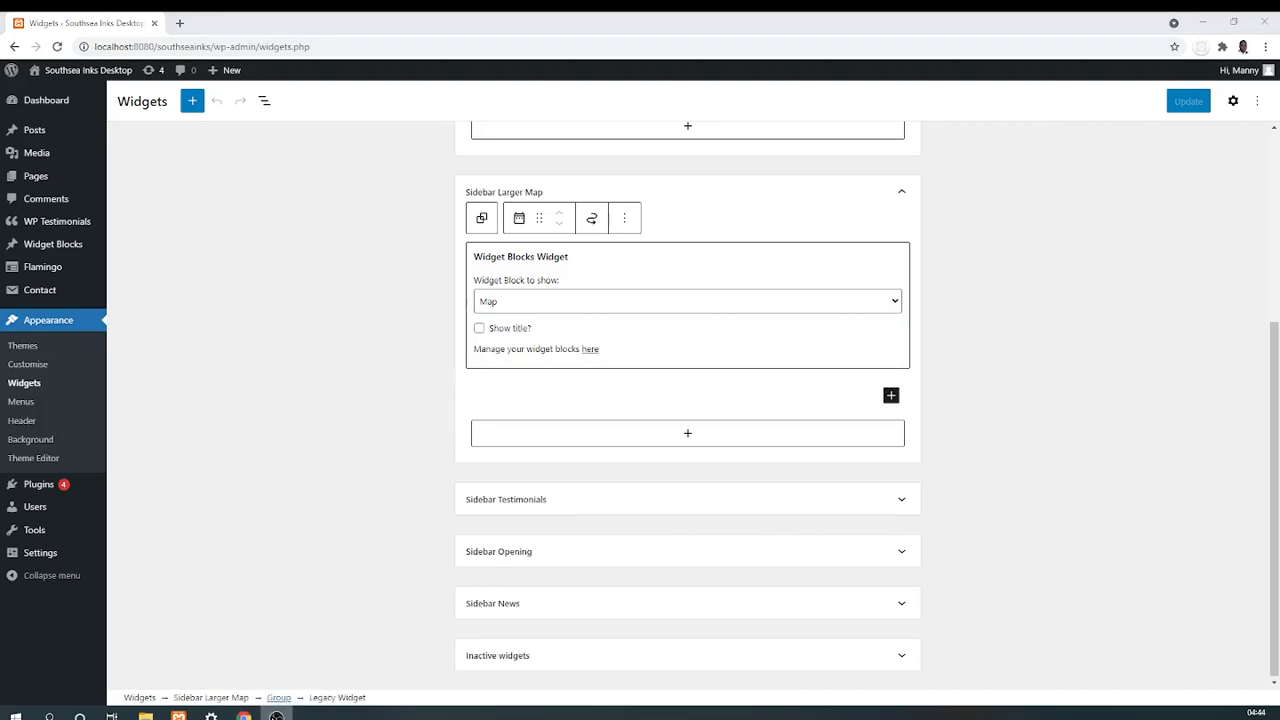